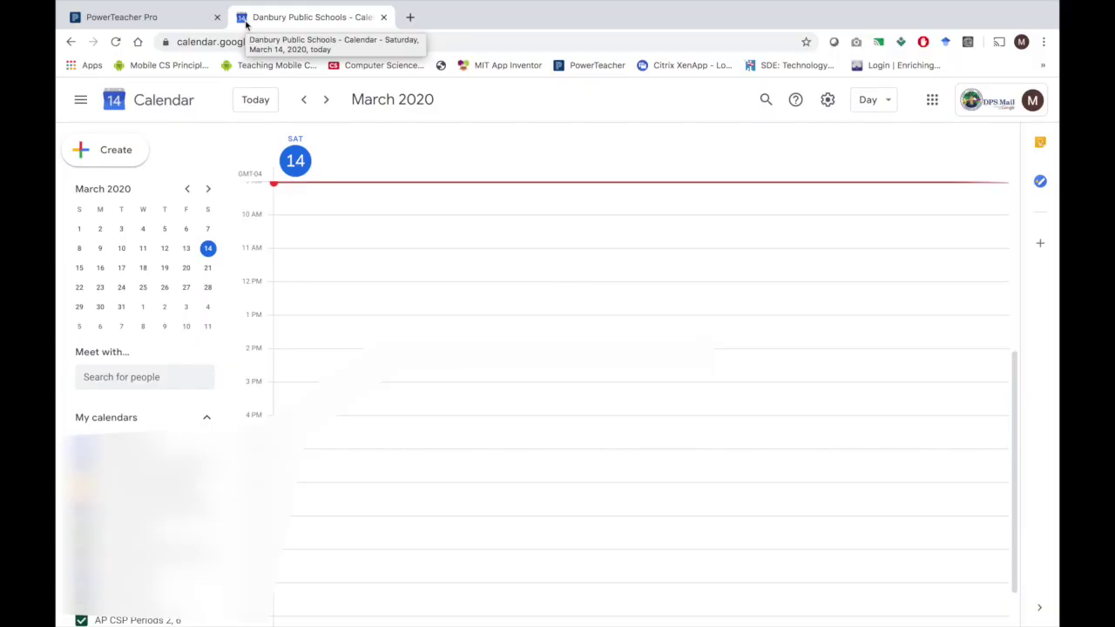
# Create a March 14 event titled 'Online Class Meeting' with a Hangouts Meet link, and open its full editor
pyautogui.click(398, 292)
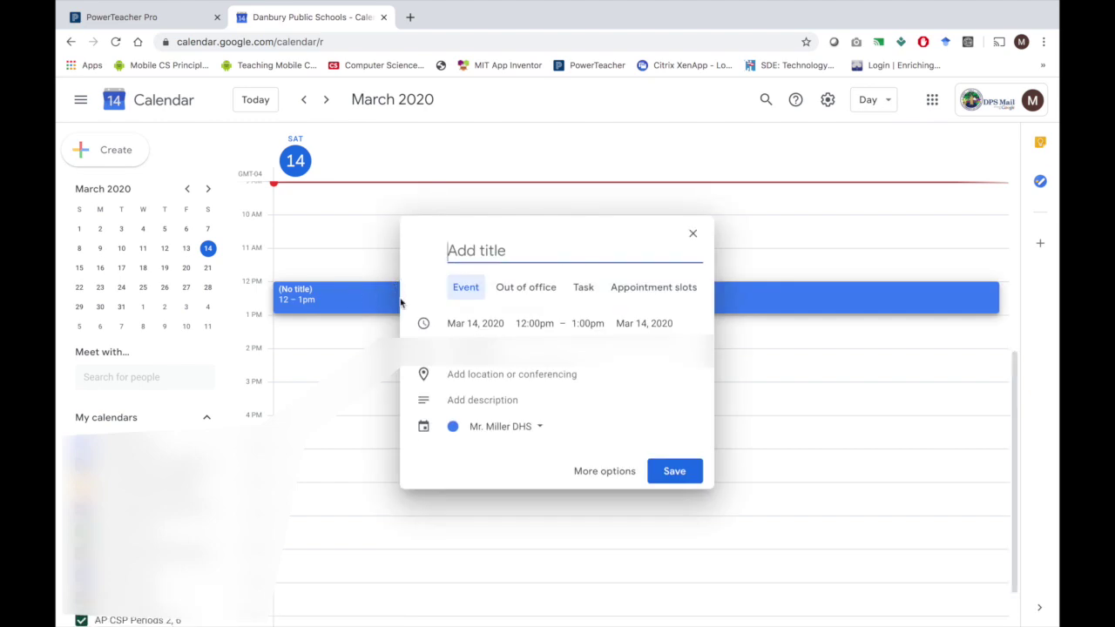
pyautogui.write('Online Class Meeting')
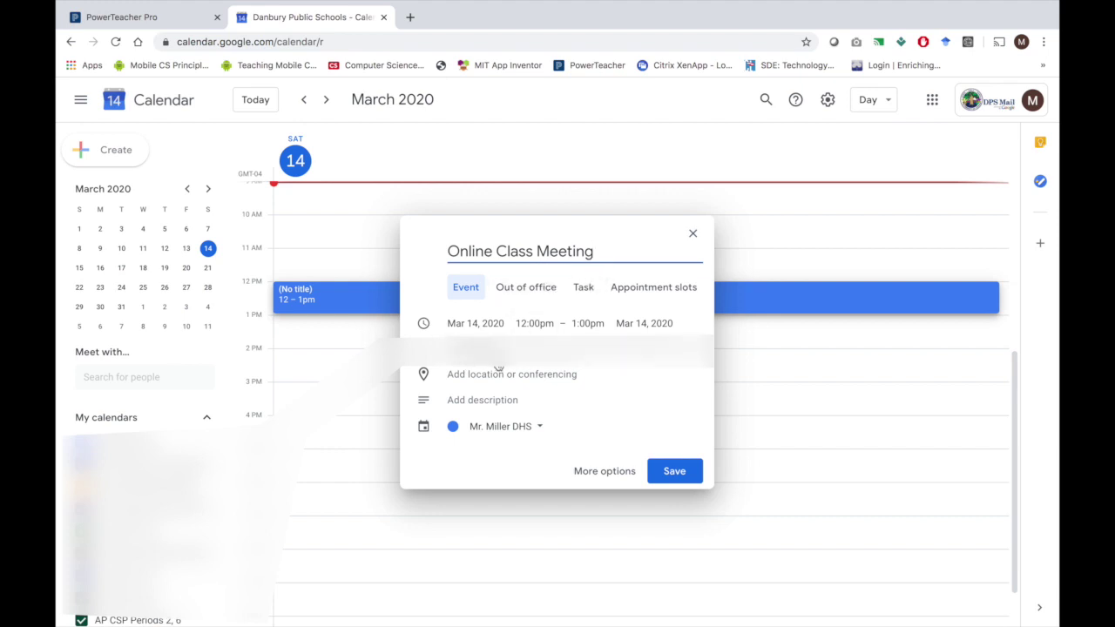
pyautogui.press('Tab')
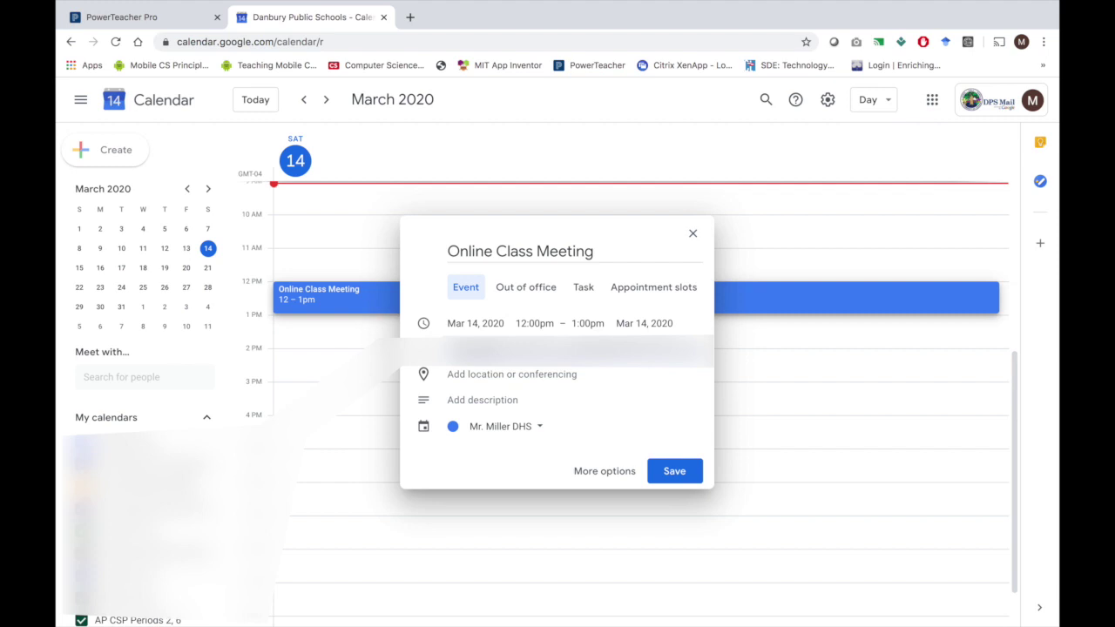
pyautogui.click(506, 383)
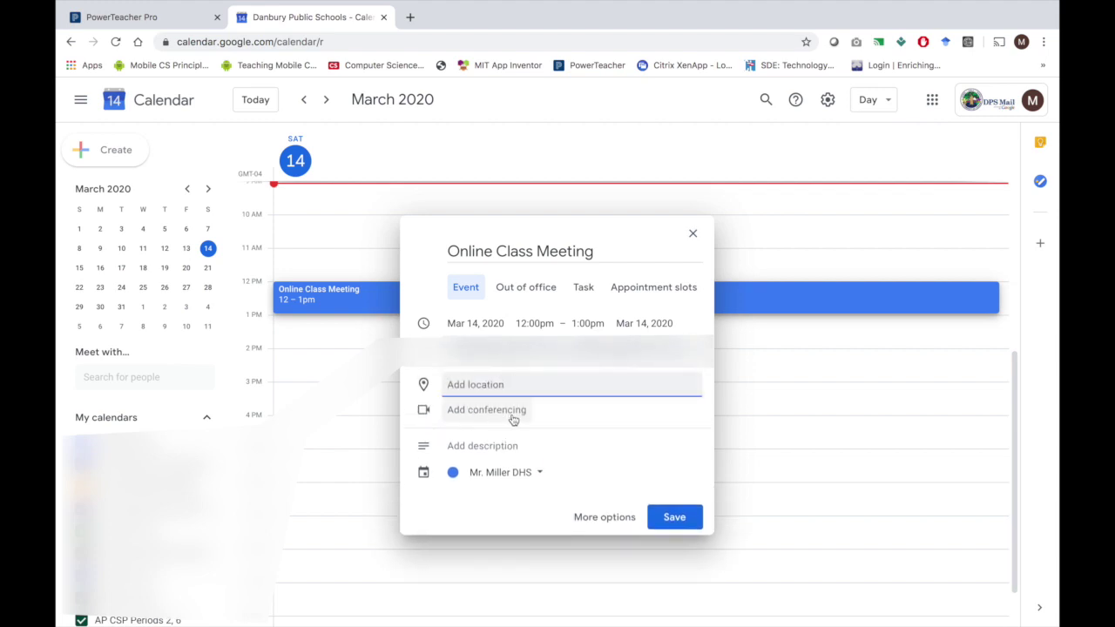
pyautogui.click(513, 418)
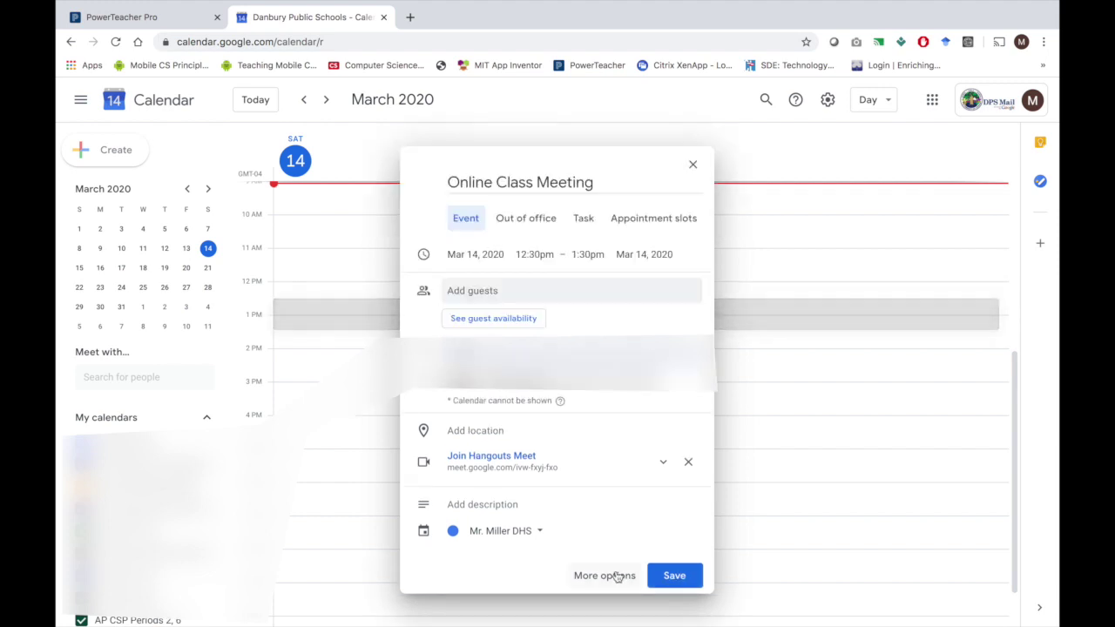
pyautogui.click(616, 576)
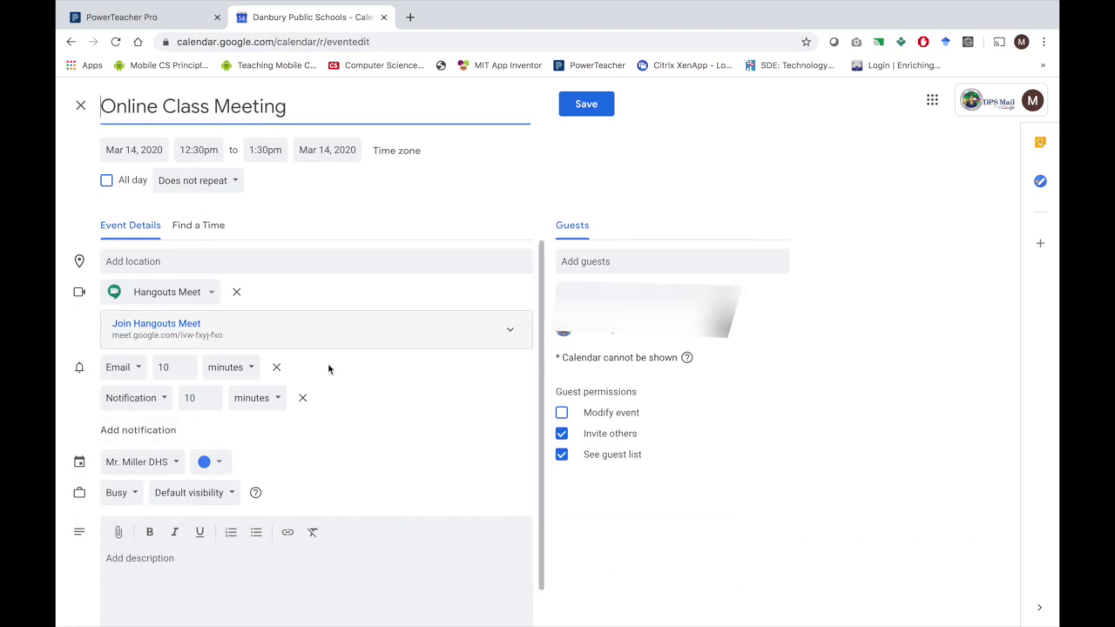
# Add a description about discussing assignments and AP test prep, leave repeat unchanged, and save the event
pyautogui.scroll(-1, 345, 377)
pyautogui.click(236, 544)
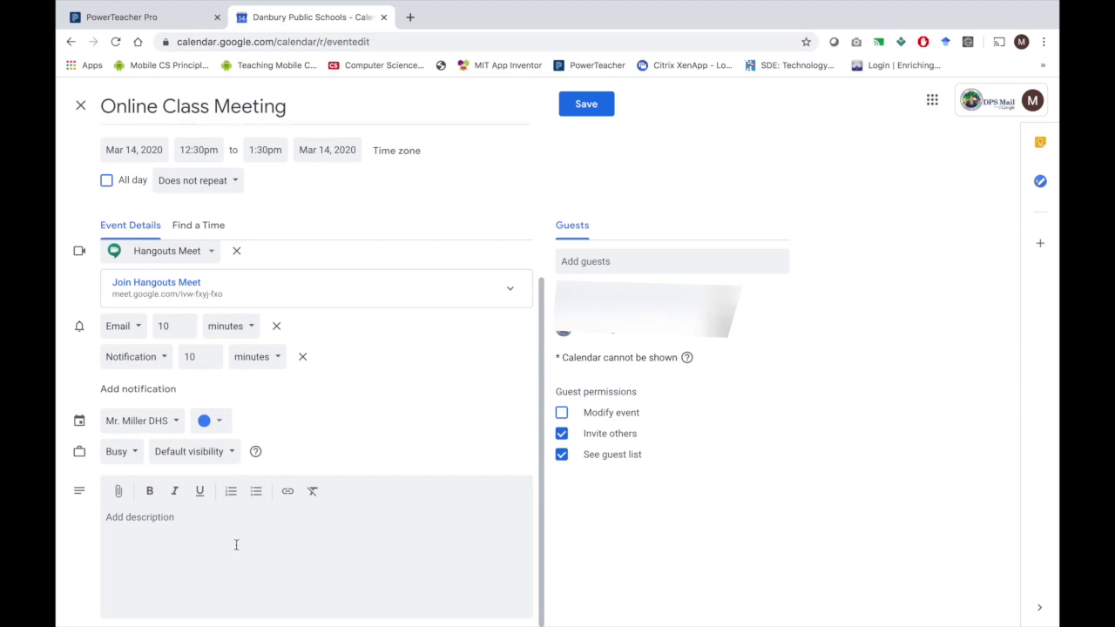
pyautogui.write('We will have an online class meeting to discuss your assignments and help you prepare for the AP test.')
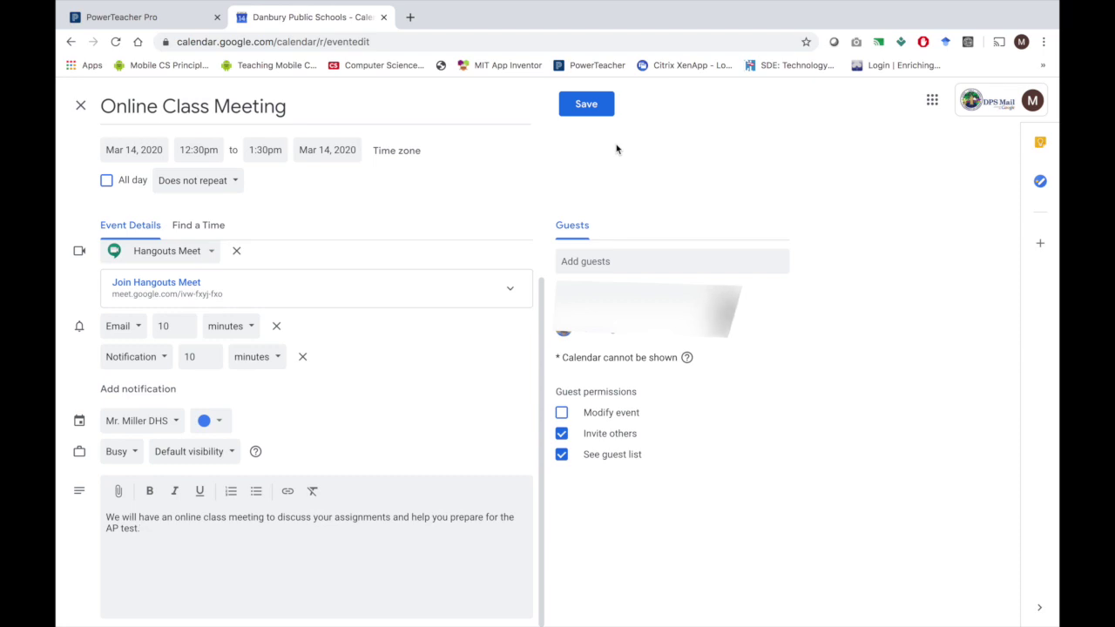
pyautogui.click(232, 184)
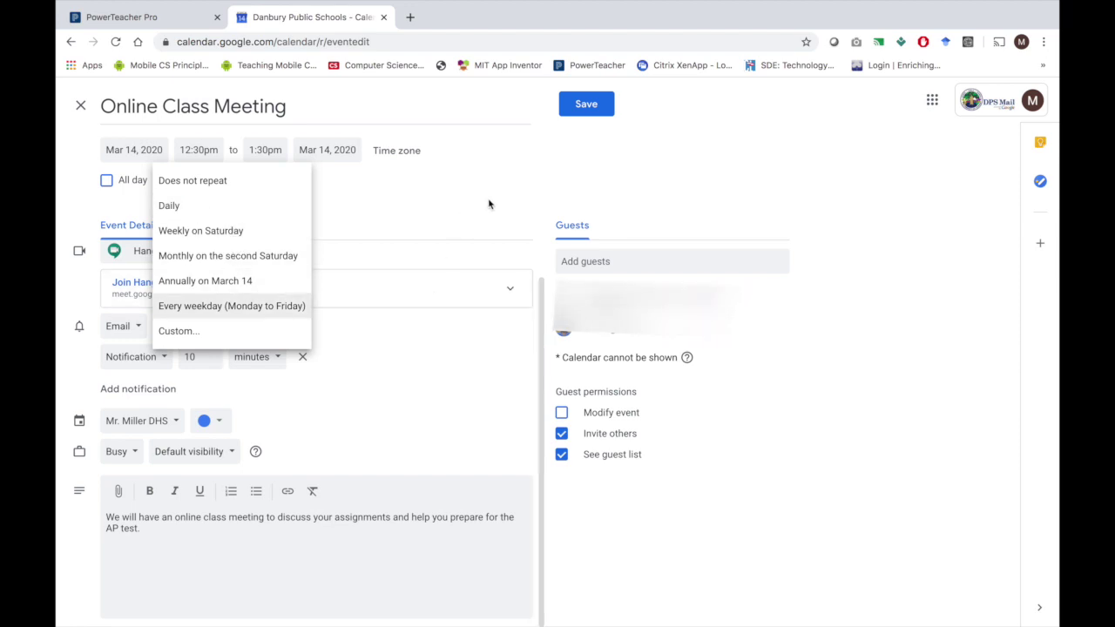
pyautogui.click(549, 155)
pyautogui.click(582, 116)
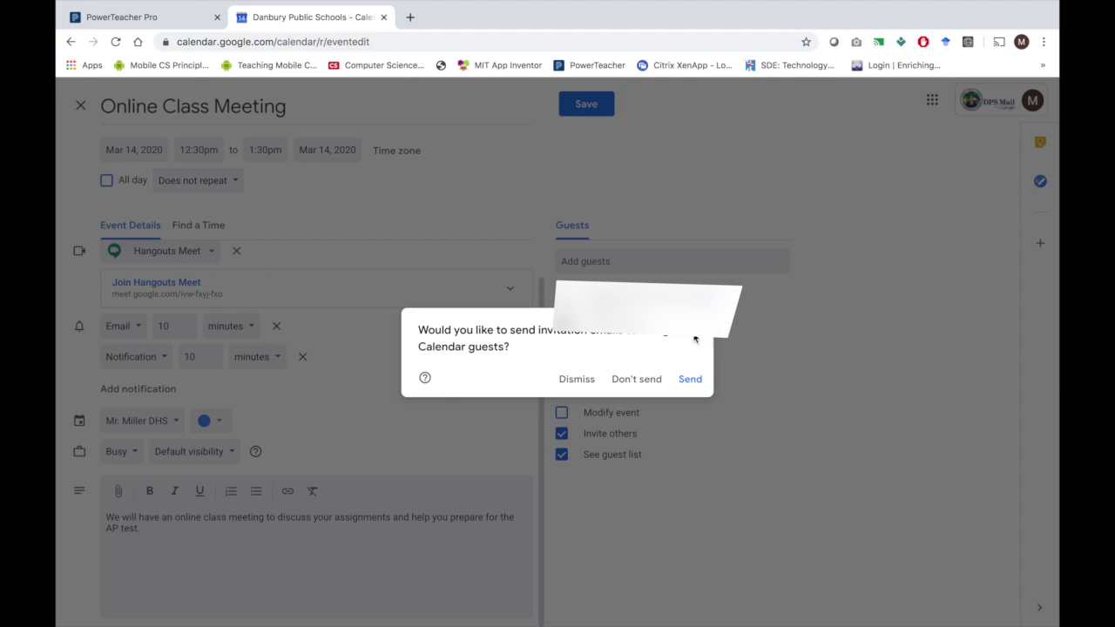
# Send the invitation emails, confirming that guests outside the organization are invited
pyautogui.click(690, 379)
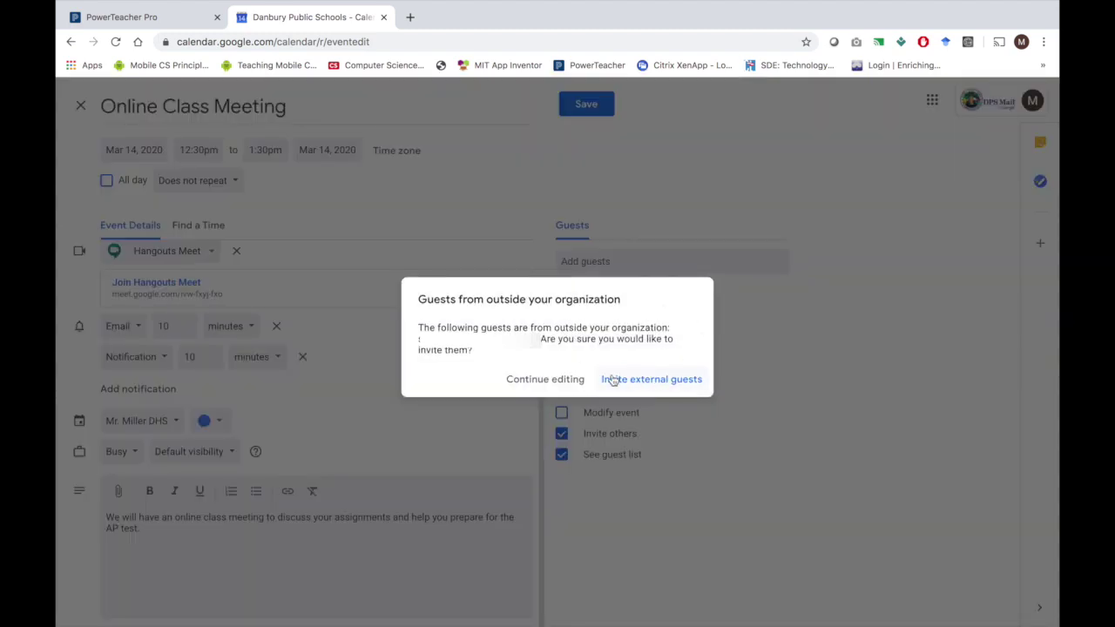
pyautogui.click(662, 381)
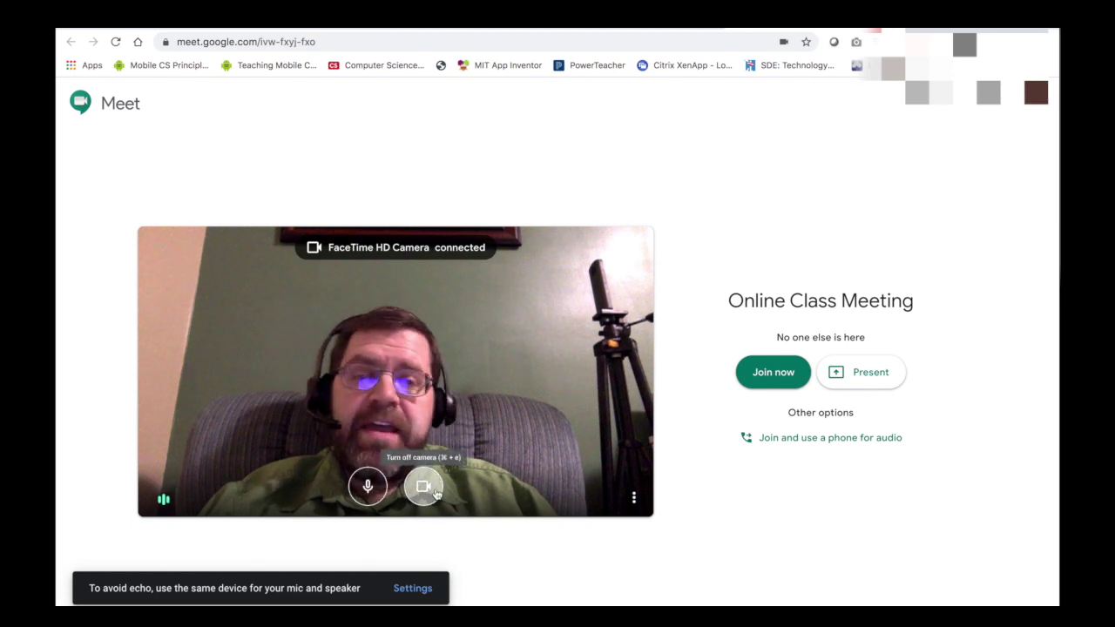
# Join the Meet call, then start presenting the entire screen and cancel before sharing
pyautogui.click(773, 373)
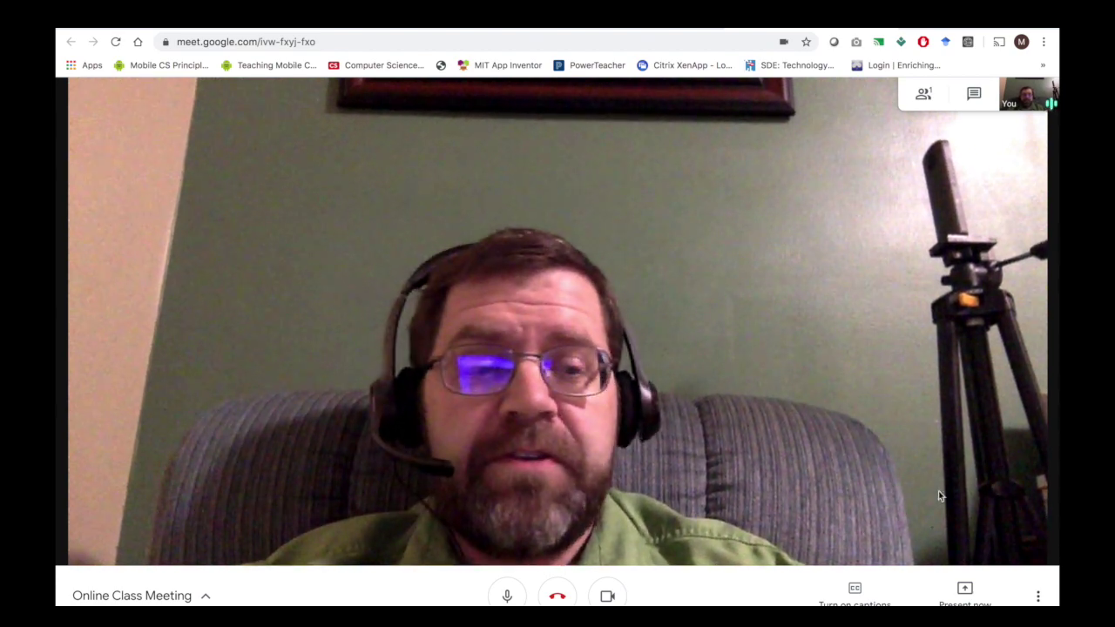
pyautogui.click(972, 598)
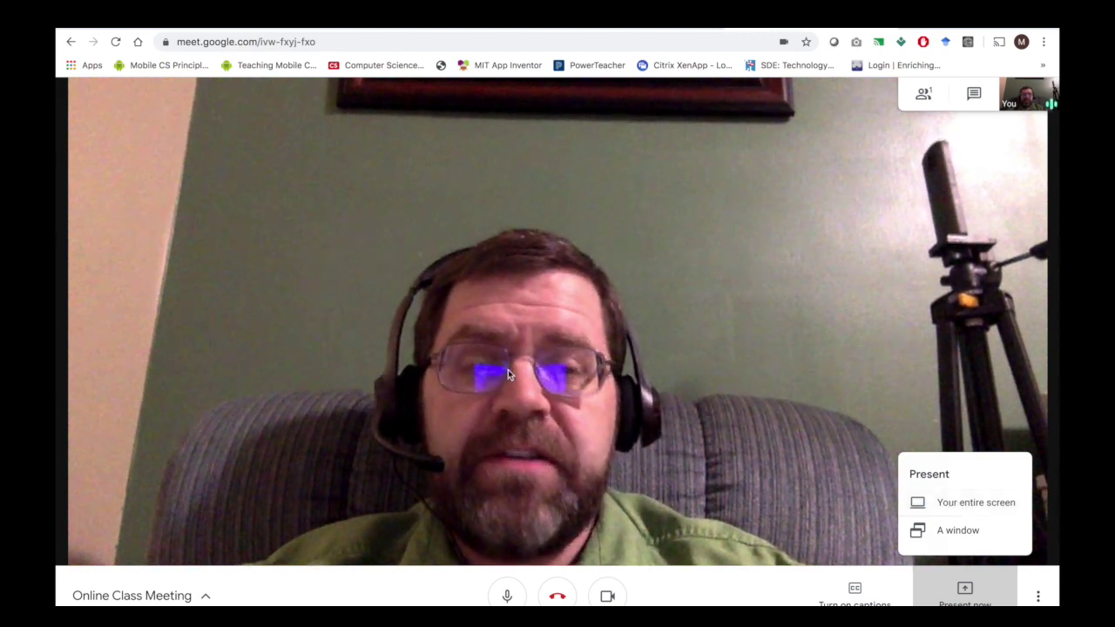
pyautogui.click(963, 503)
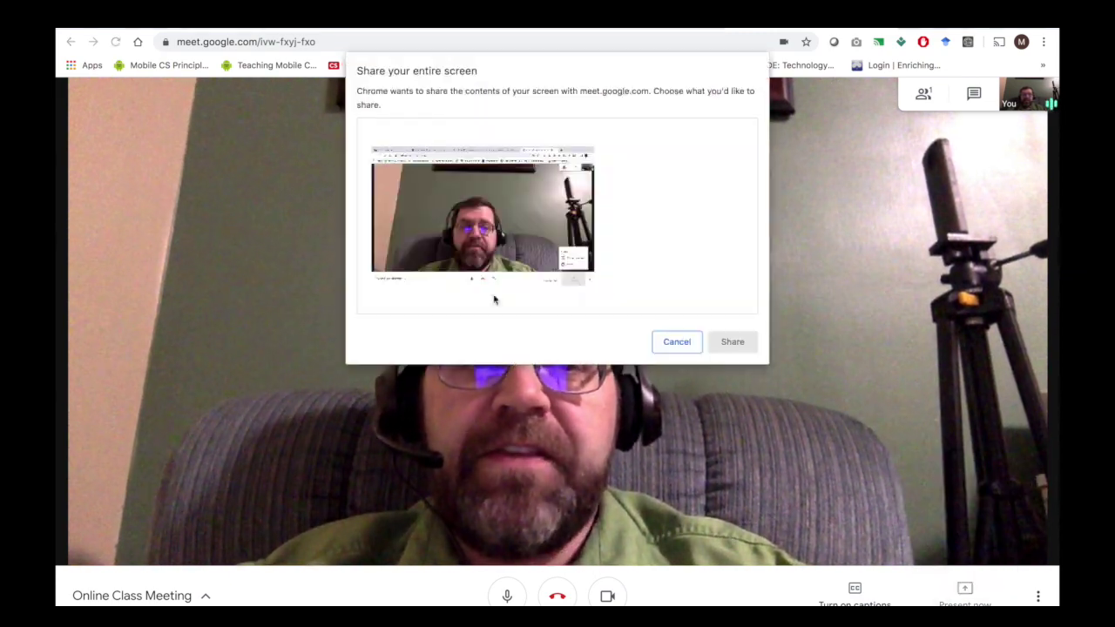
pyautogui.click(599, 213)
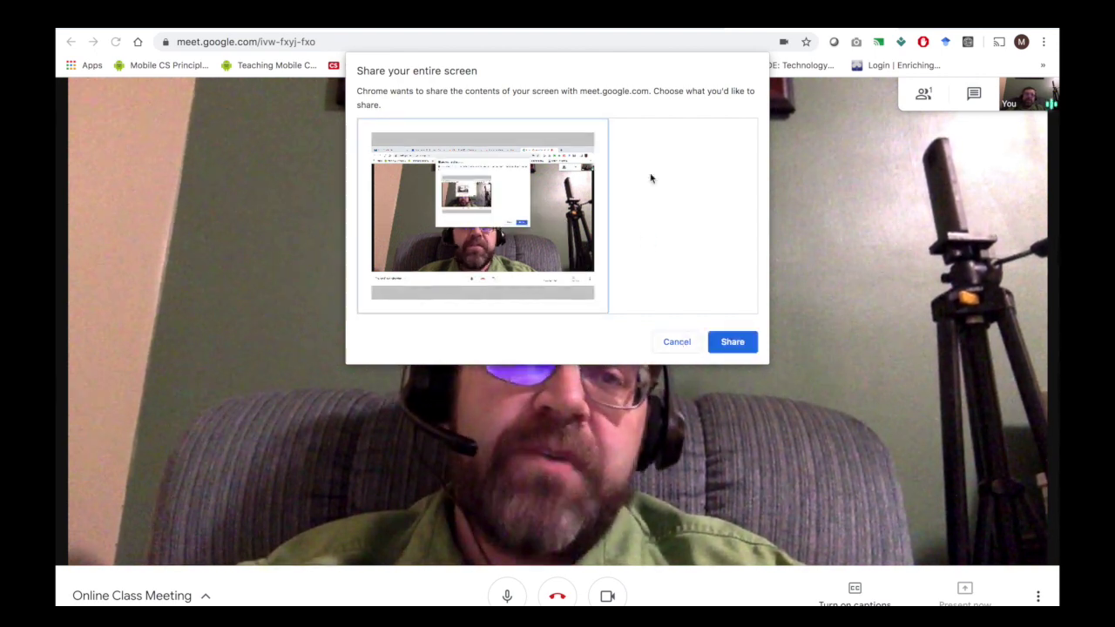
pyautogui.click(688, 347)
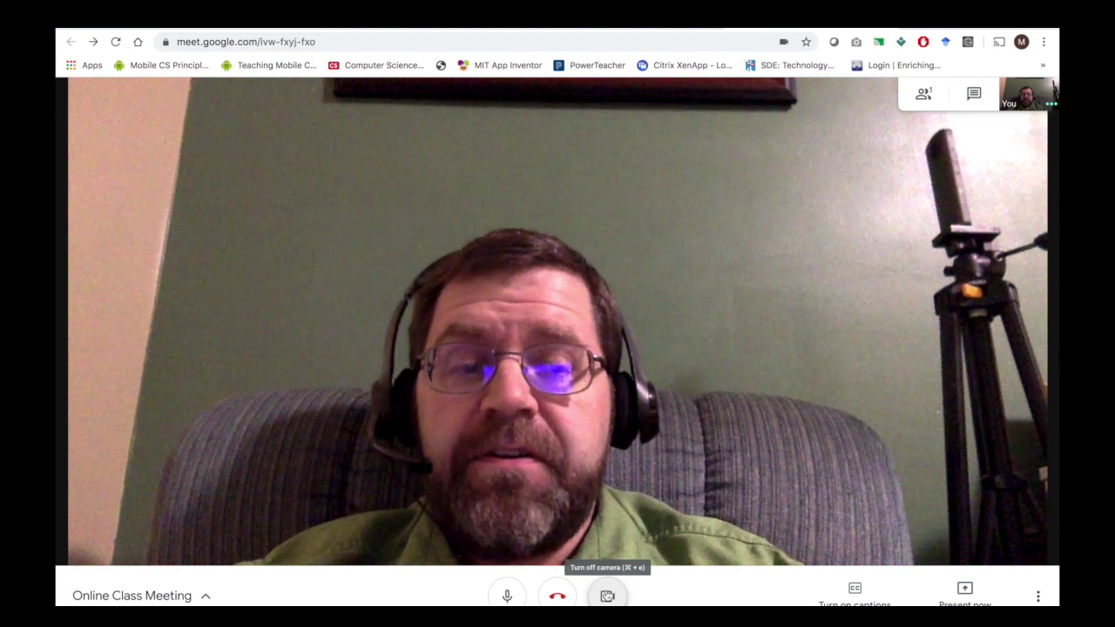
# Turn live captions on and off again, then show the list of people in the call
pyautogui.click(846, 596)
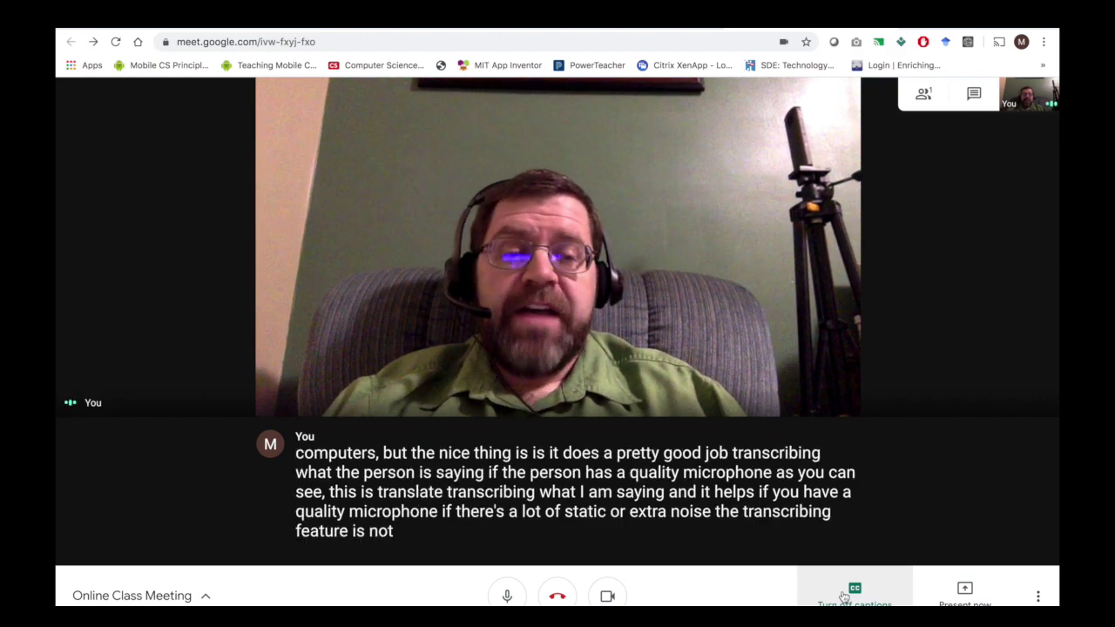
pyautogui.click(843, 597)
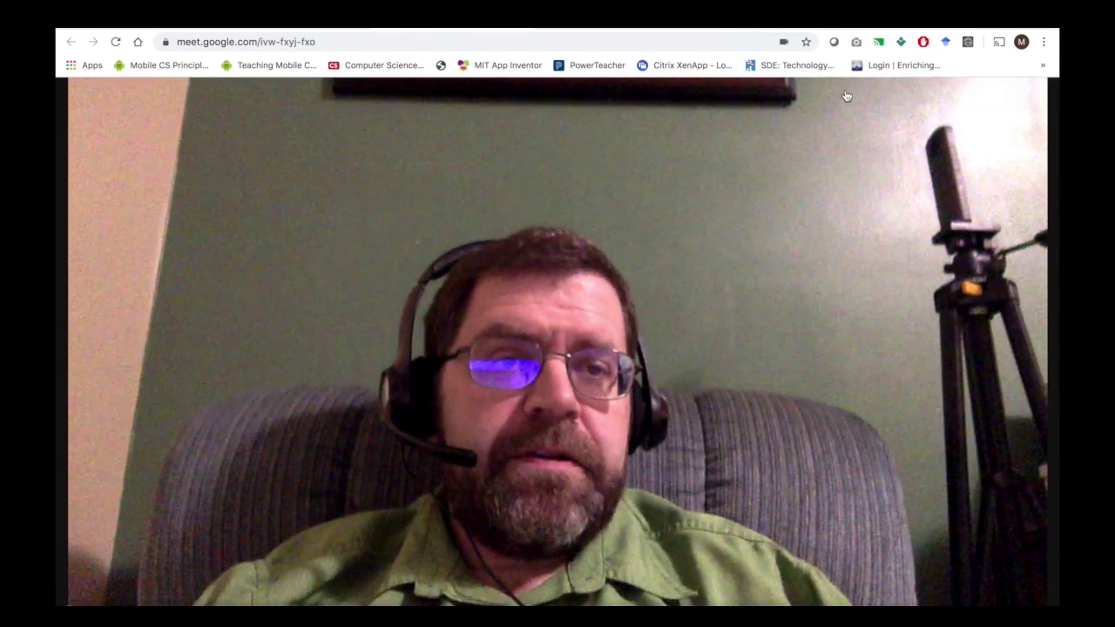
pyautogui.click(1002, 100)
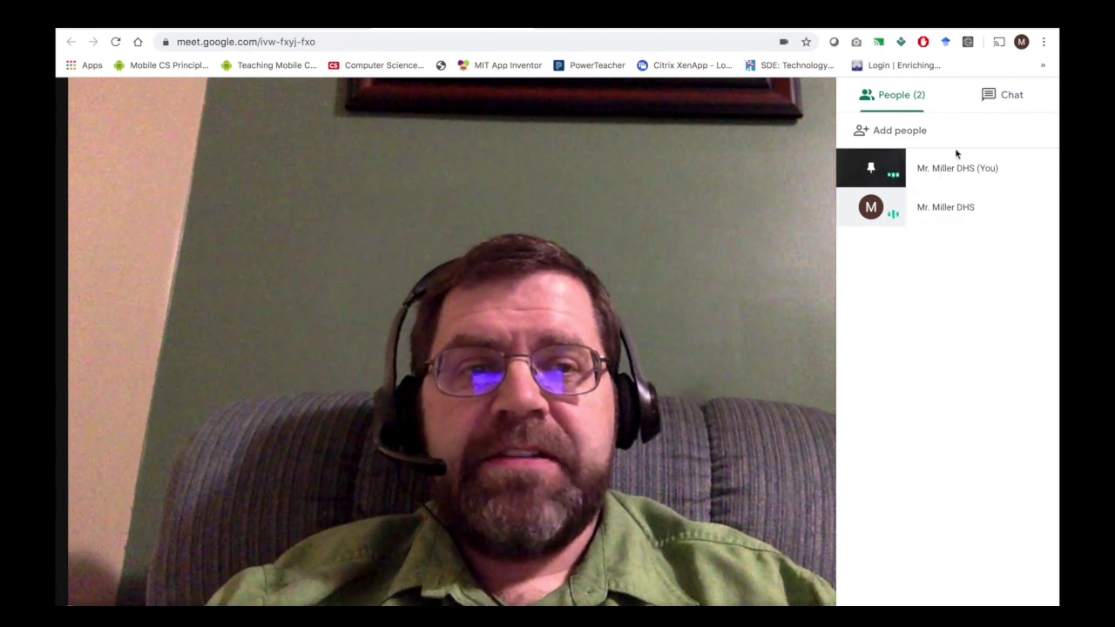
# View the empty meeting chat and focus its message box, then close the side panel
pyautogui.click(1022, 95)
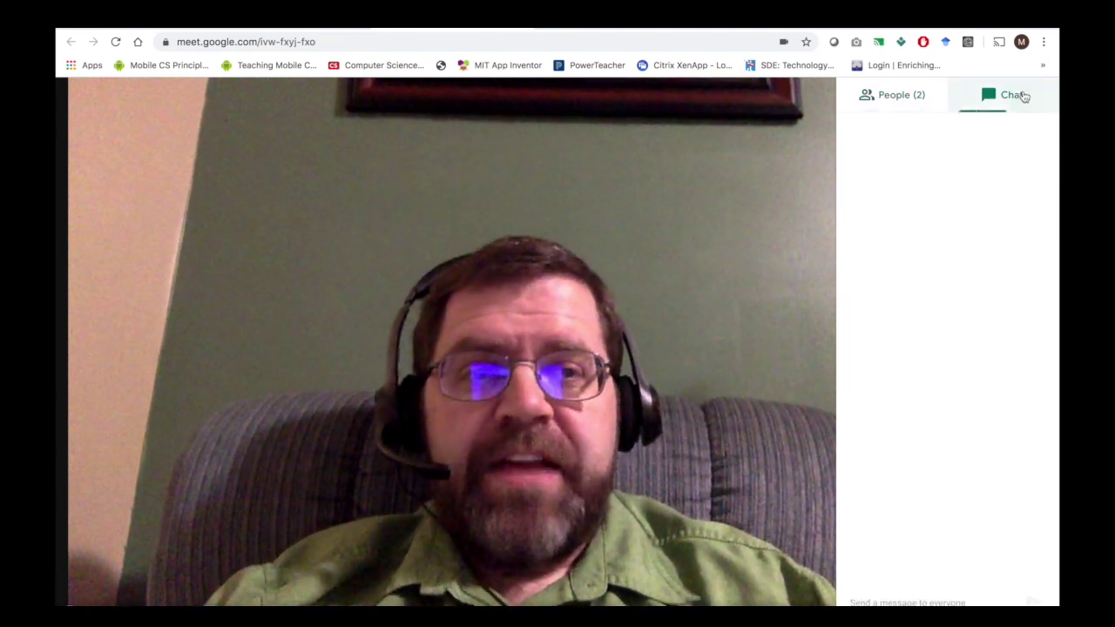
pyautogui.click(888, 600)
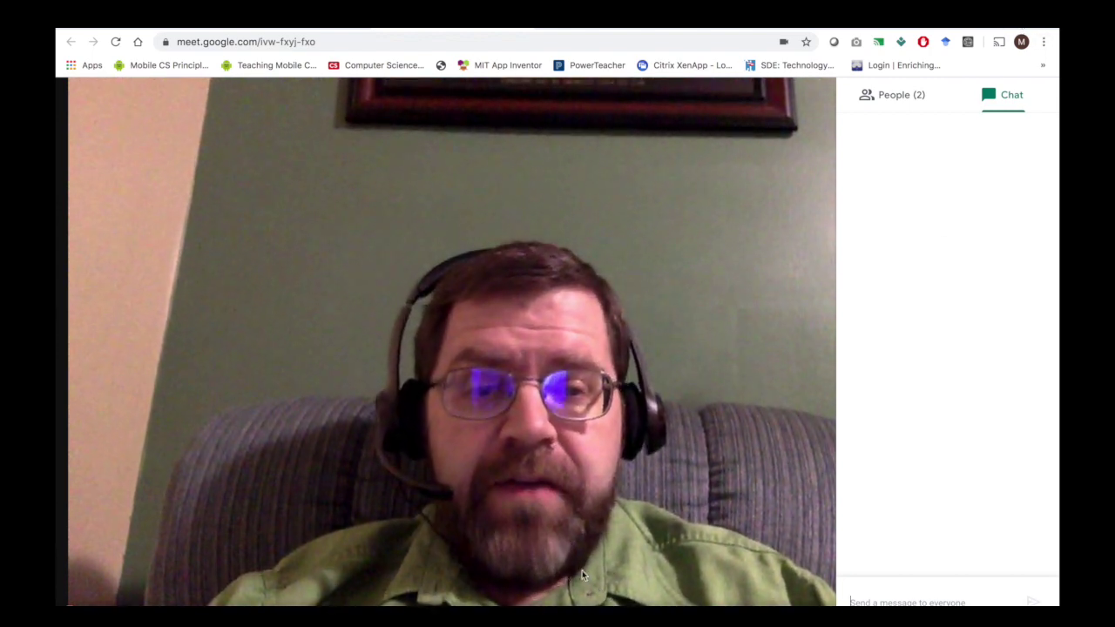
pyautogui.click(790, 390)
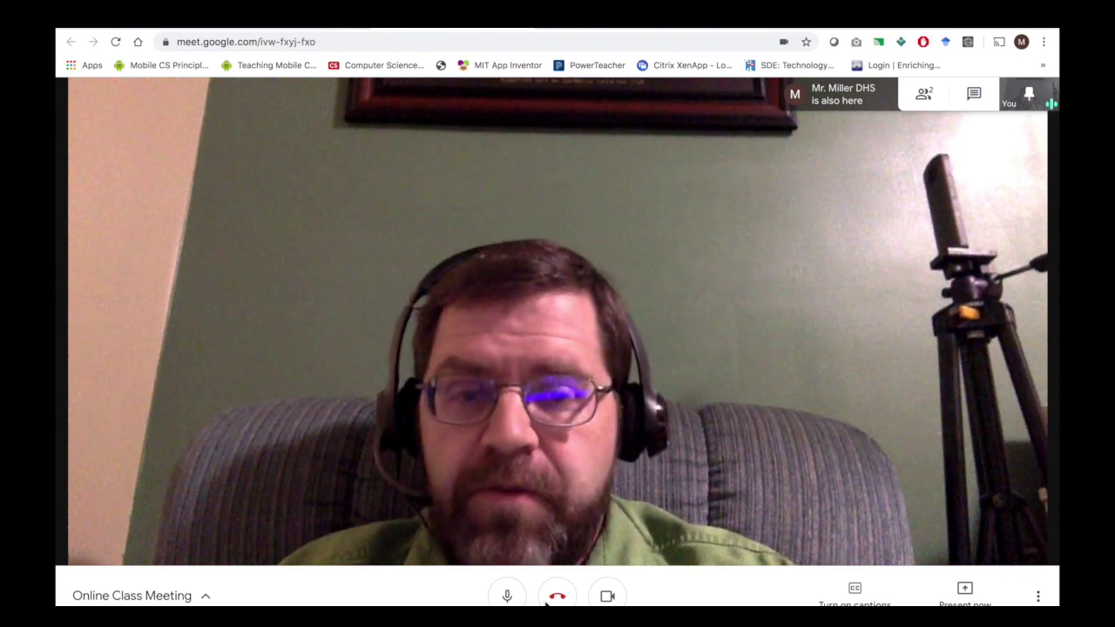
# Leave the Meet call and load the zoom.us website
pyautogui.click(559, 600)
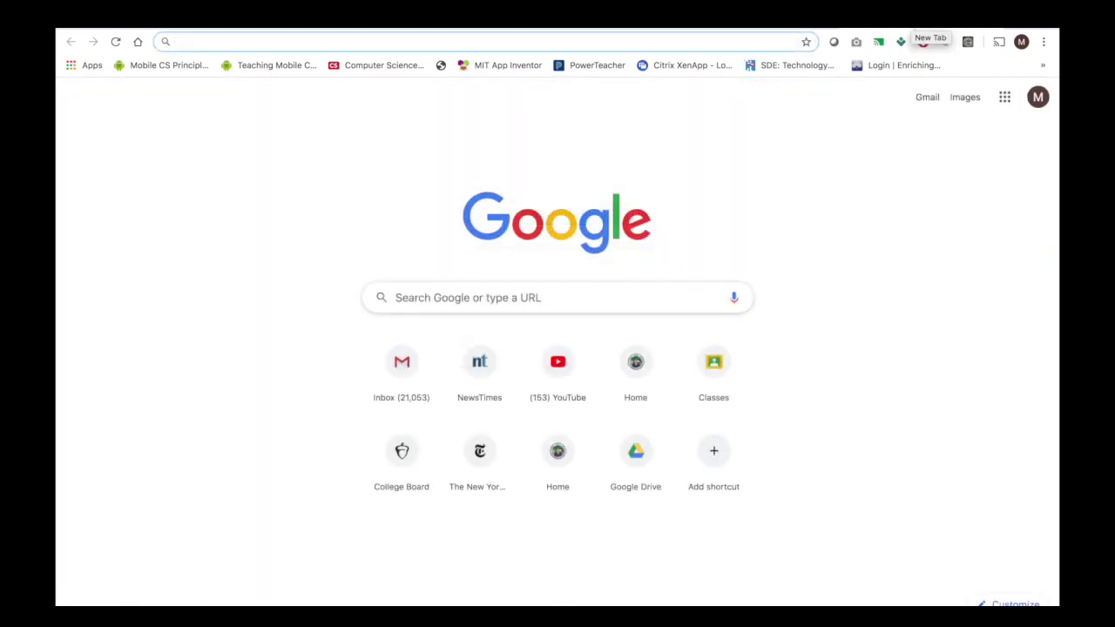
pyautogui.write('zoom.us')
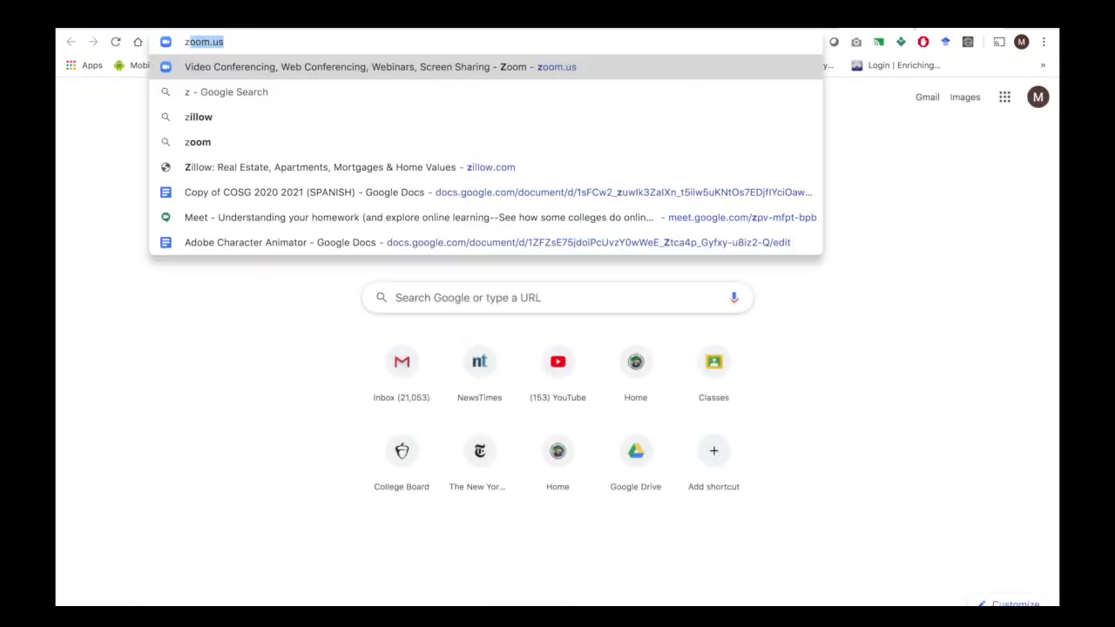
pyautogui.press('Return')
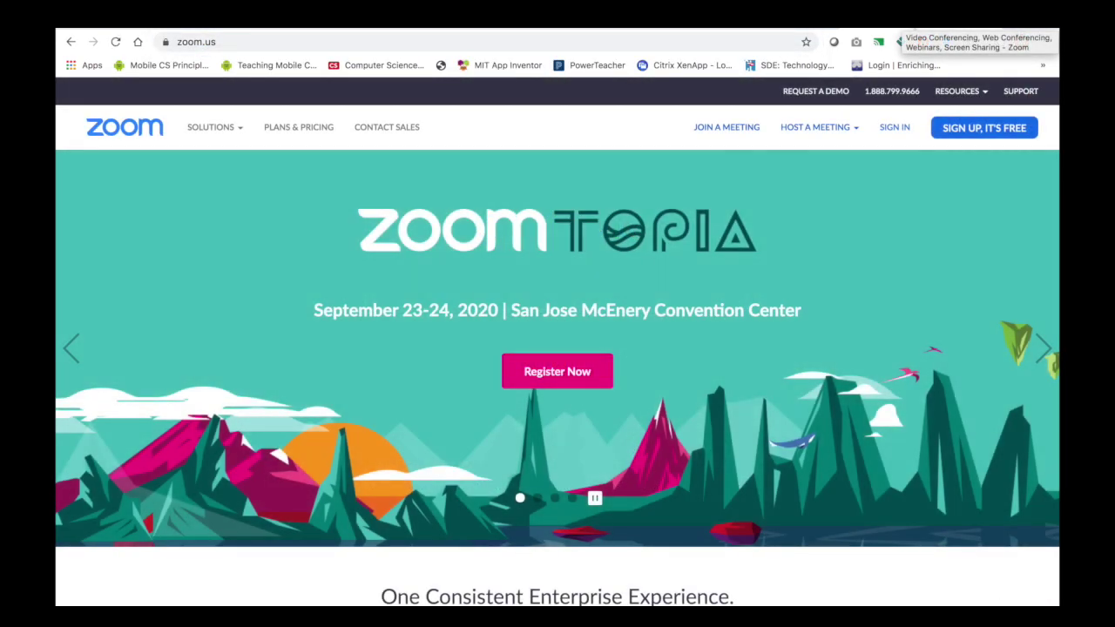
# Browse Zoom's plans and pricing, then go to the sign-in page
pyautogui.click(319, 130)
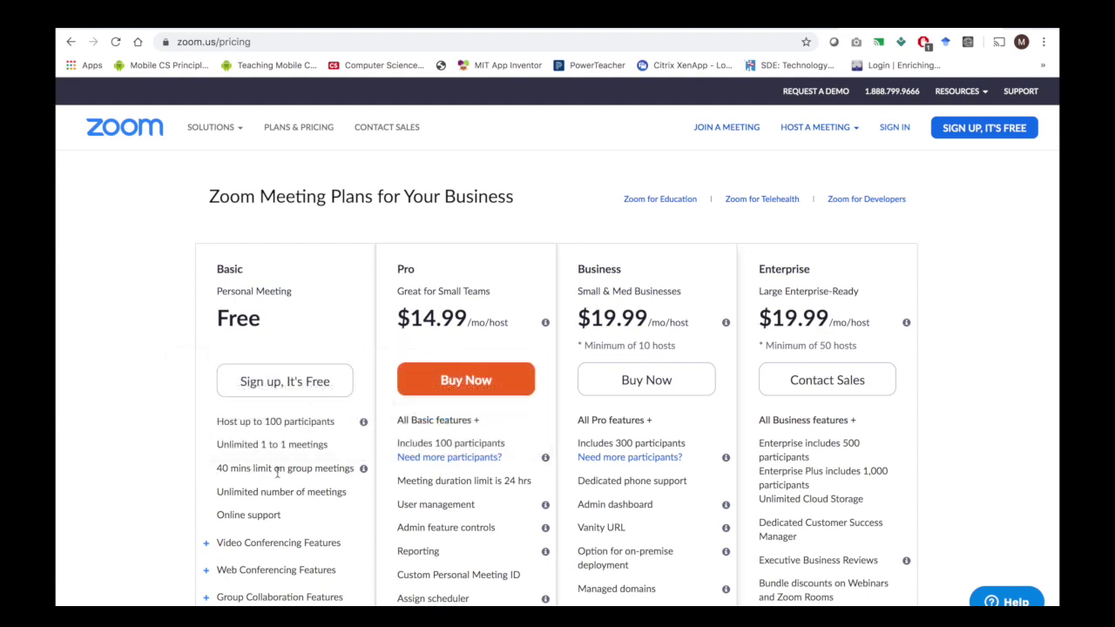
pyautogui.scroll(-3, 278, 471)
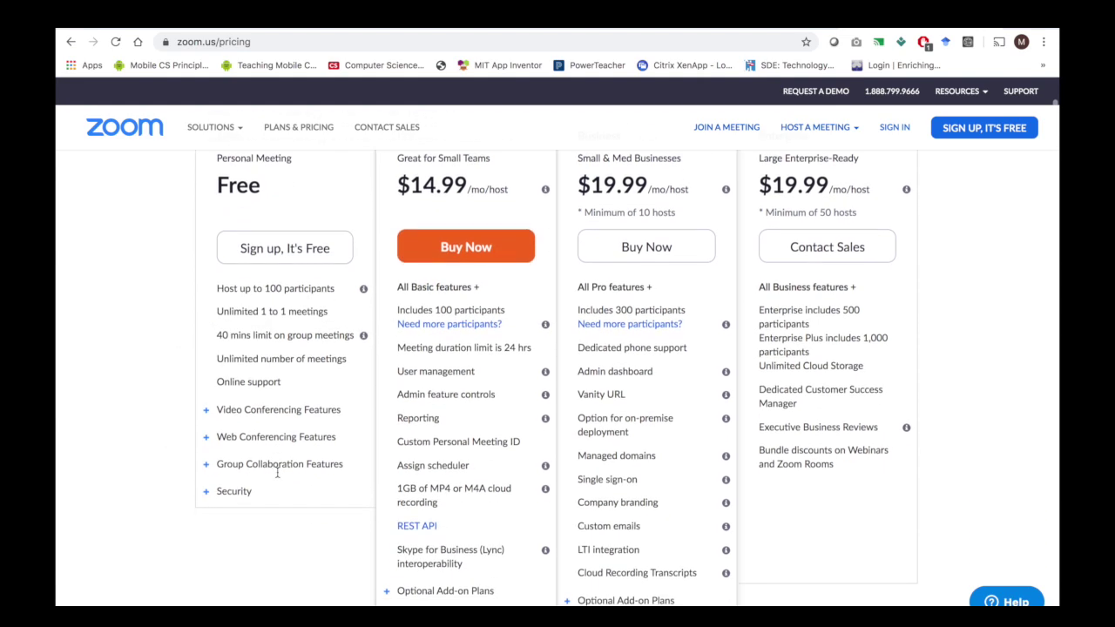
pyautogui.scroll(2, 277, 471)
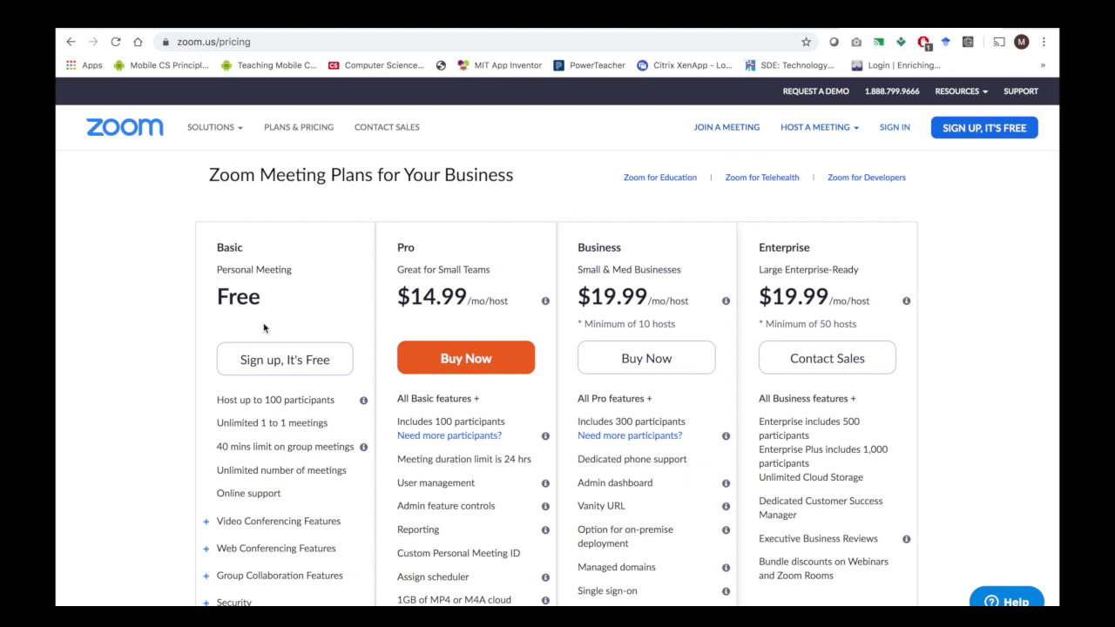
pyautogui.click(902, 131)
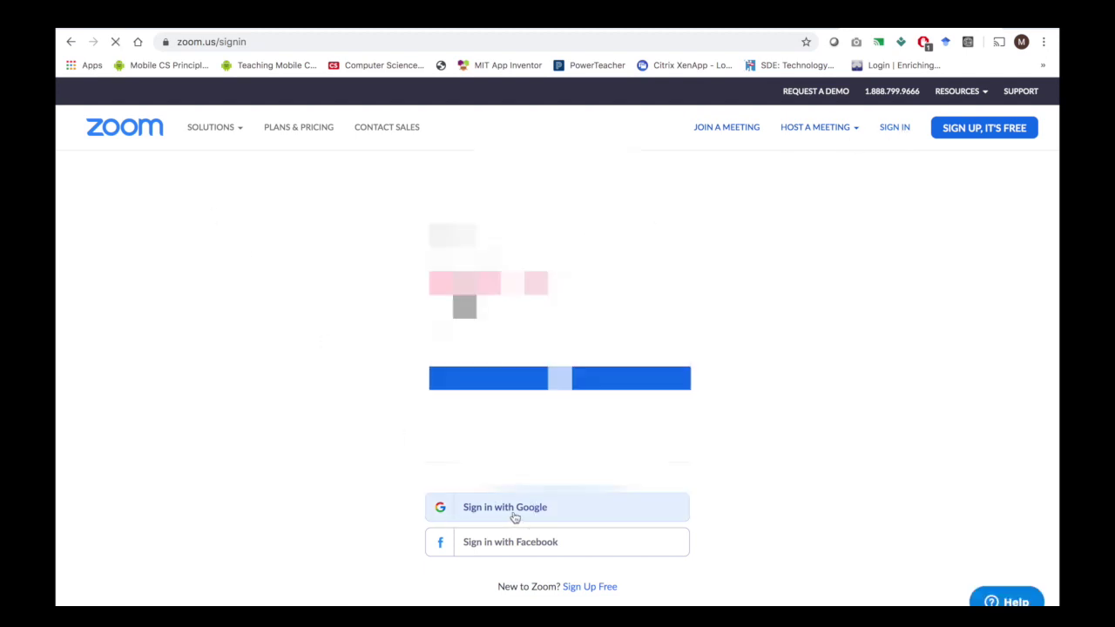
# Sign in with Google and start a new meeting with topic 'Online Class Meeting' and an AP test description
pyautogui.click(515, 517)
pyautogui.click(497, 306)
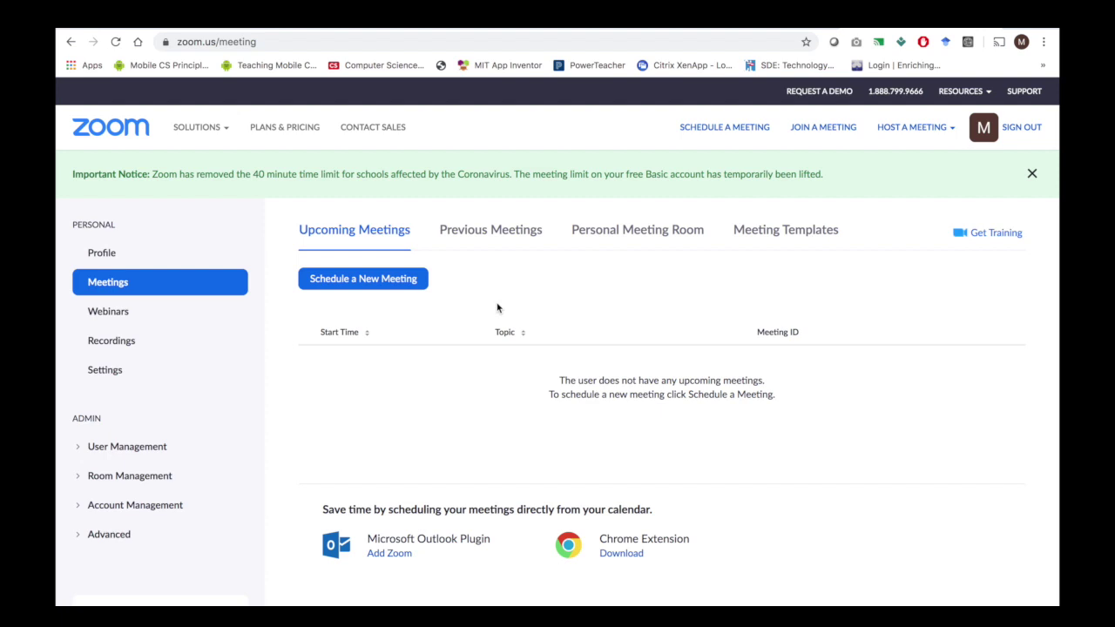
pyautogui.click(356, 284)
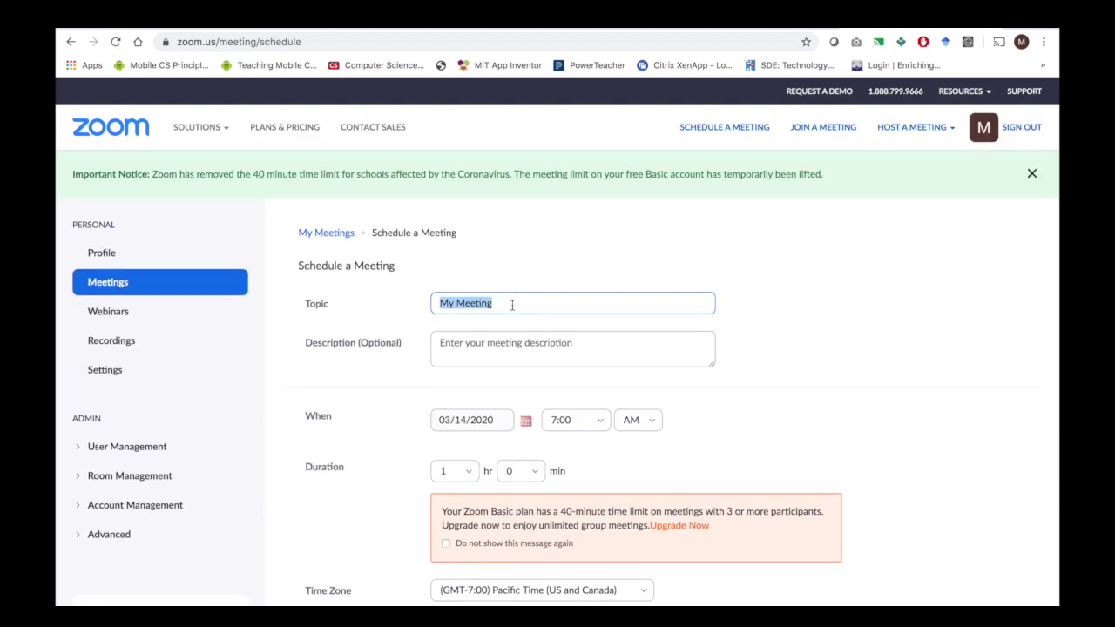
pyautogui.write('Class')
pyautogui.press('BackSpace')
pyautogui.press('BackSpace')
pyautogui.press('BackSpace')
pyautogui.press('BackSpace')
pyautogui.press('BackSpace')
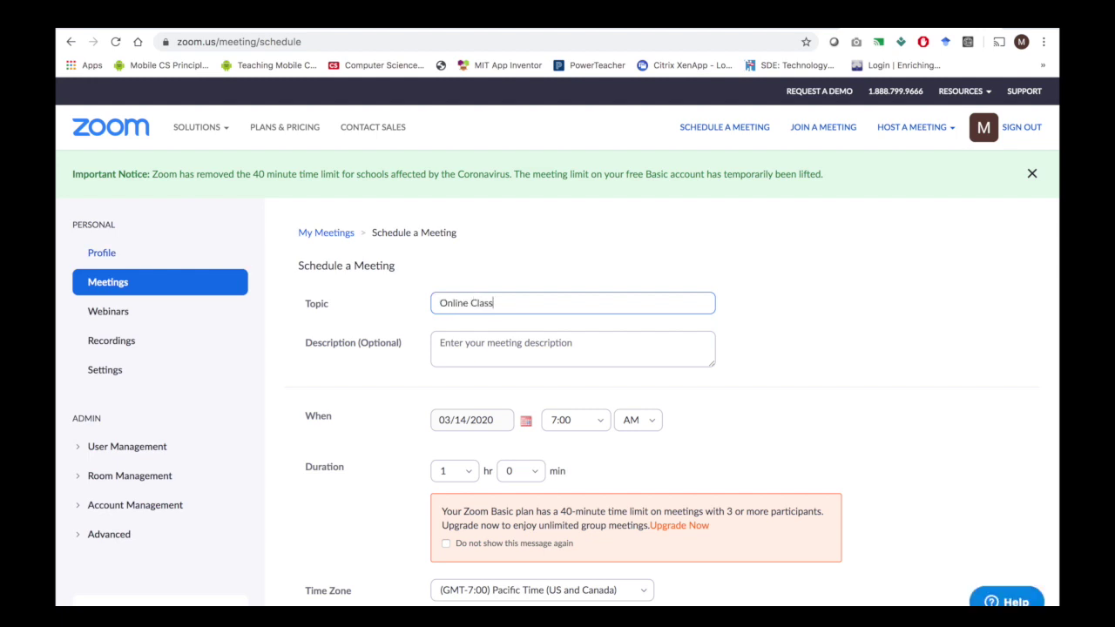
pyautogui.click(440, 343)
pyautogui.write('M')
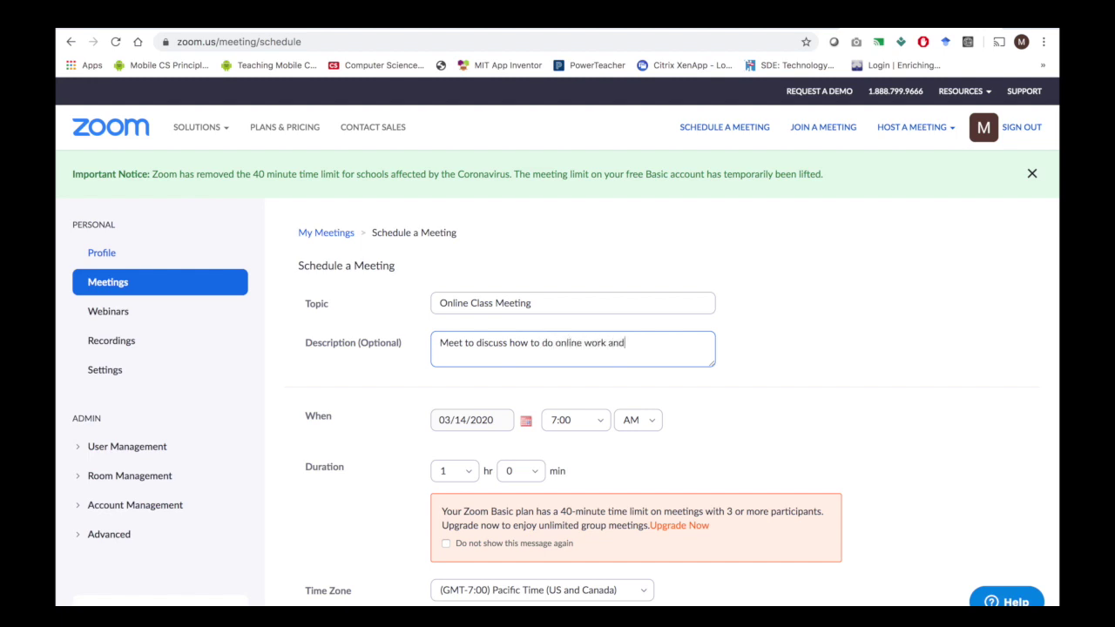
pyautogui.write('test.')
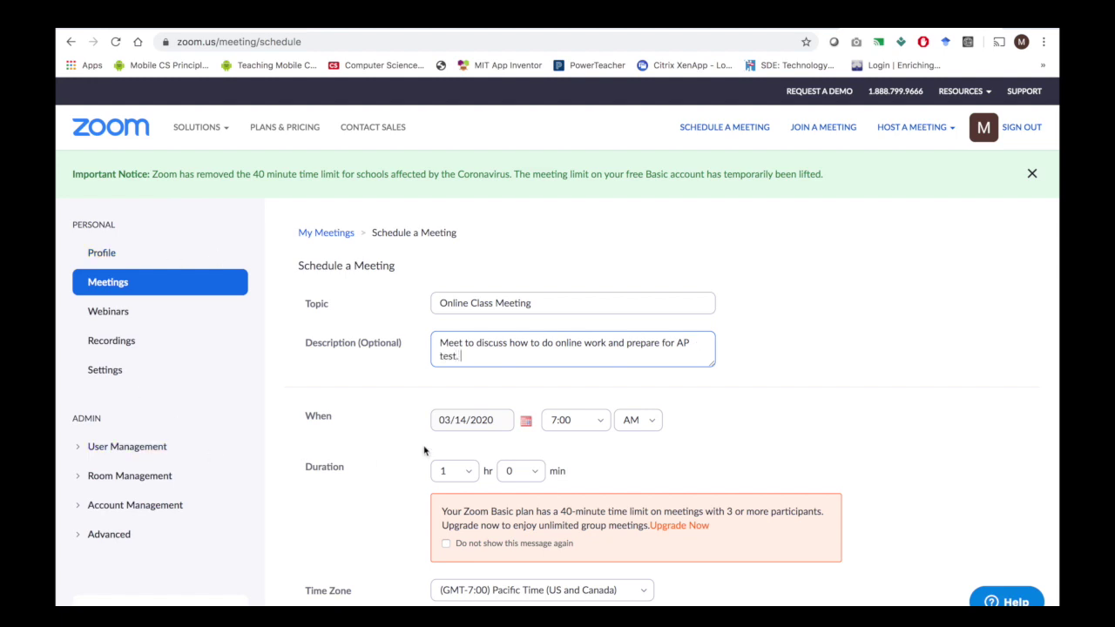
# Set the start time to 1:00 PM and the time zone to Eastern Time (US and Canada)
pyautogui.click(603, 422)
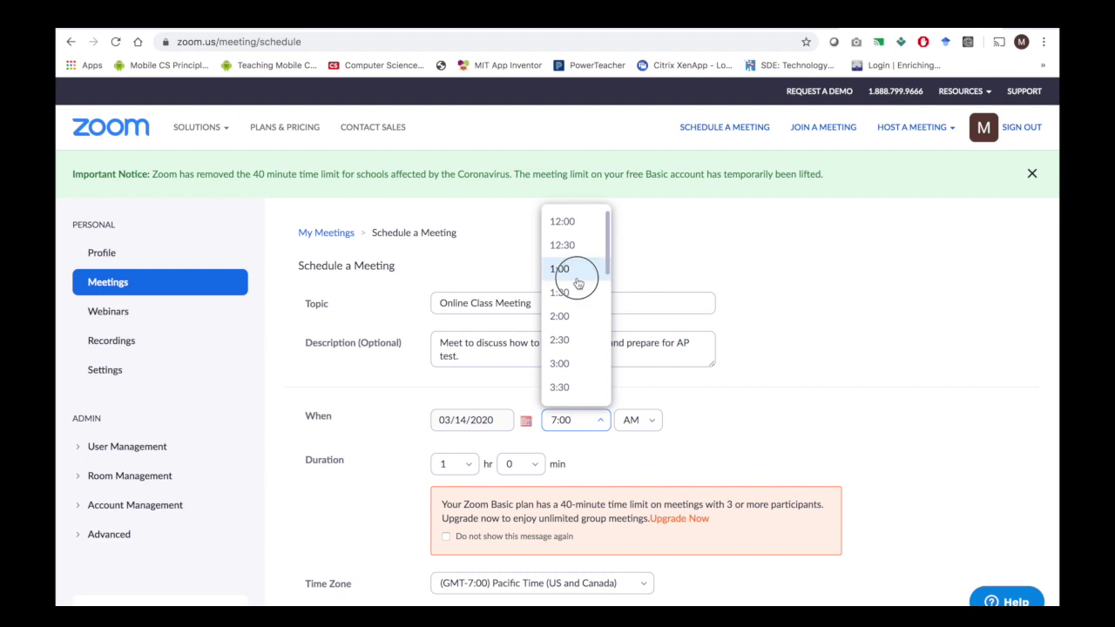
pyautogui.click(579, 277)
pyautogui.click(648, 425)
pyautogui.click(634, 471)
pyautogui.scroll(-1, 634, 472)
pyautogui.scroll(-2, 633, 472)
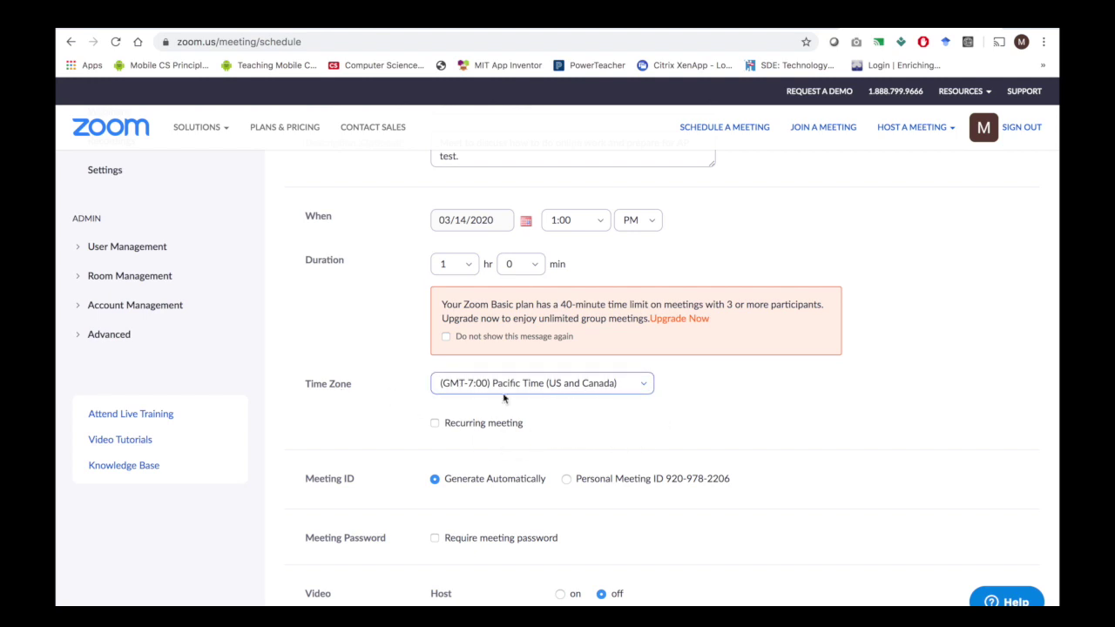
pyautogui.click(646, 388)
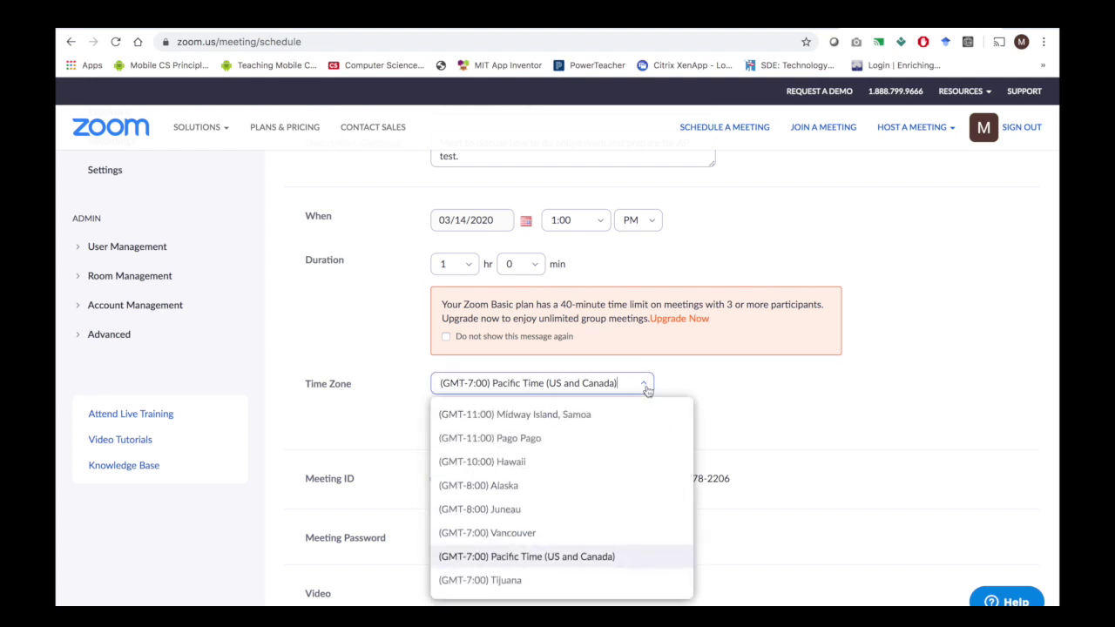
pyautogui.scroll(-5, 580, 510)
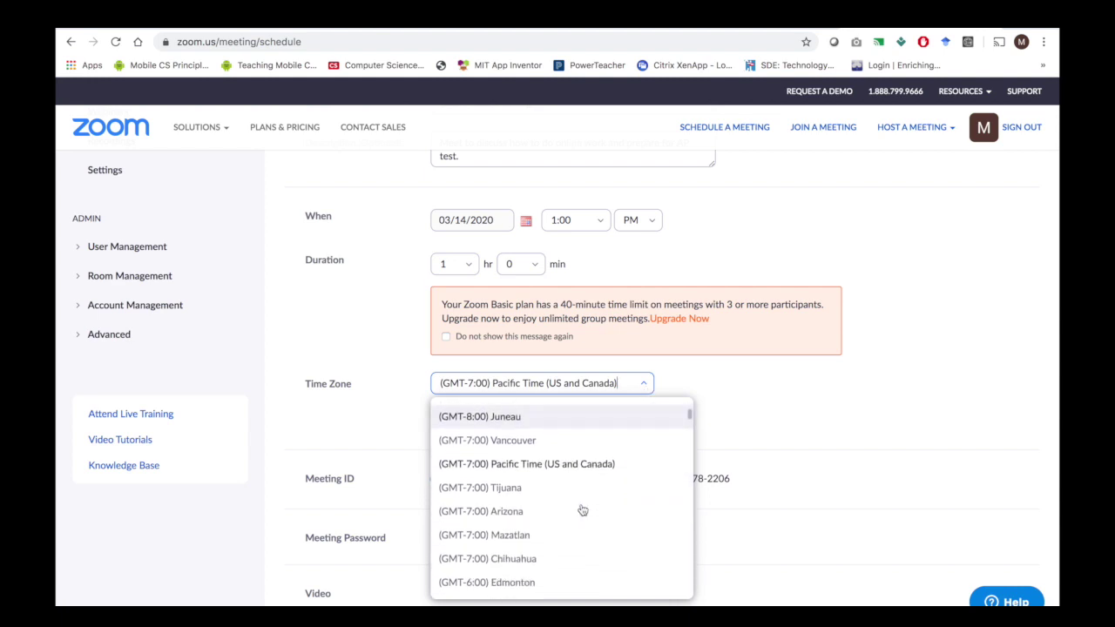
pyautogui.scroll(-3, 582, 511)
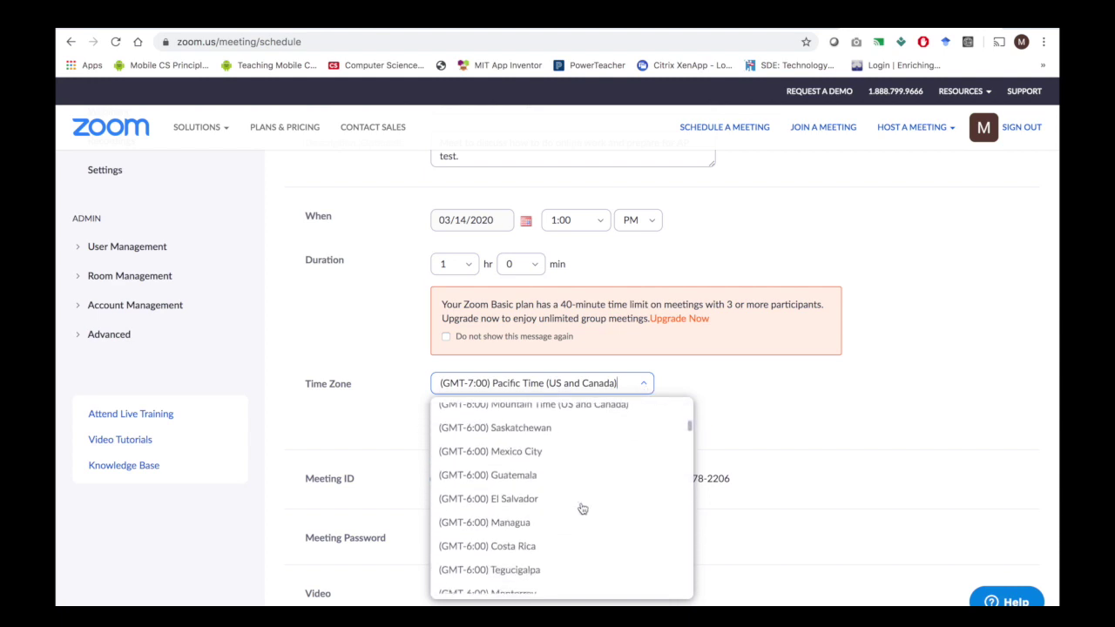
pyautogui.scroll(-4, 582, 509)
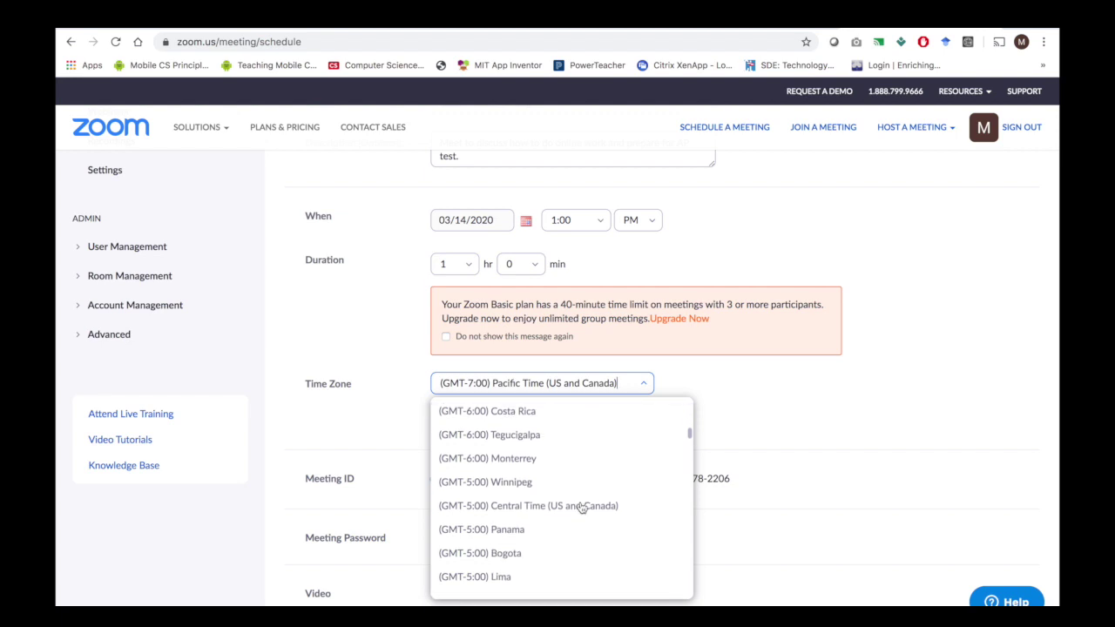
pyautogui.scroll(-2, 581, 509)
pyautogui.click(577, 463)
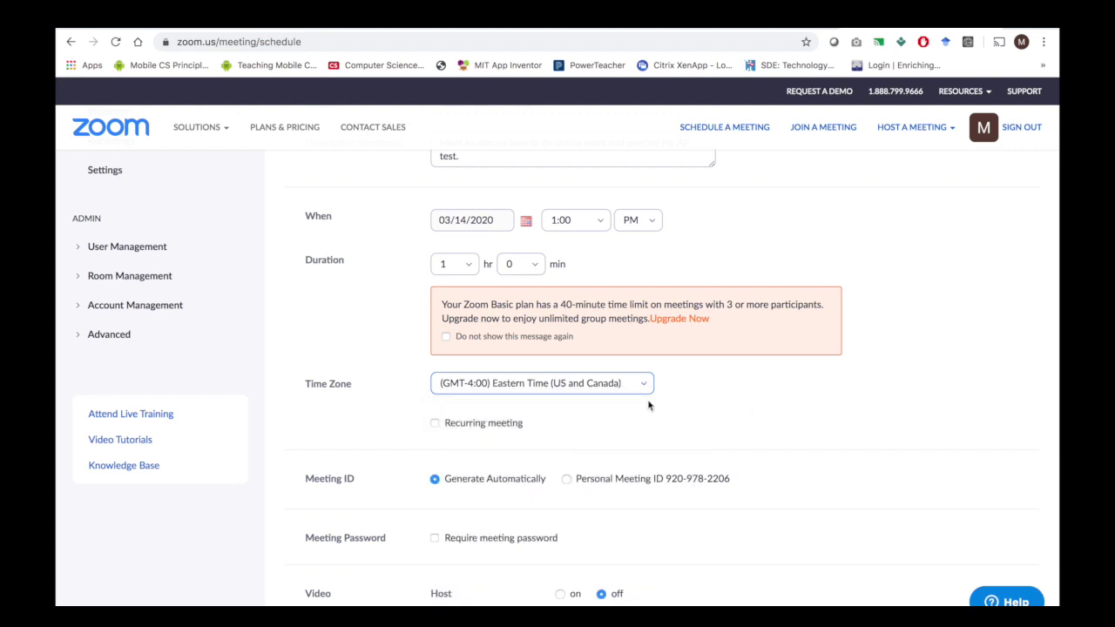
pyautogui.scroll(2, 402, 404)
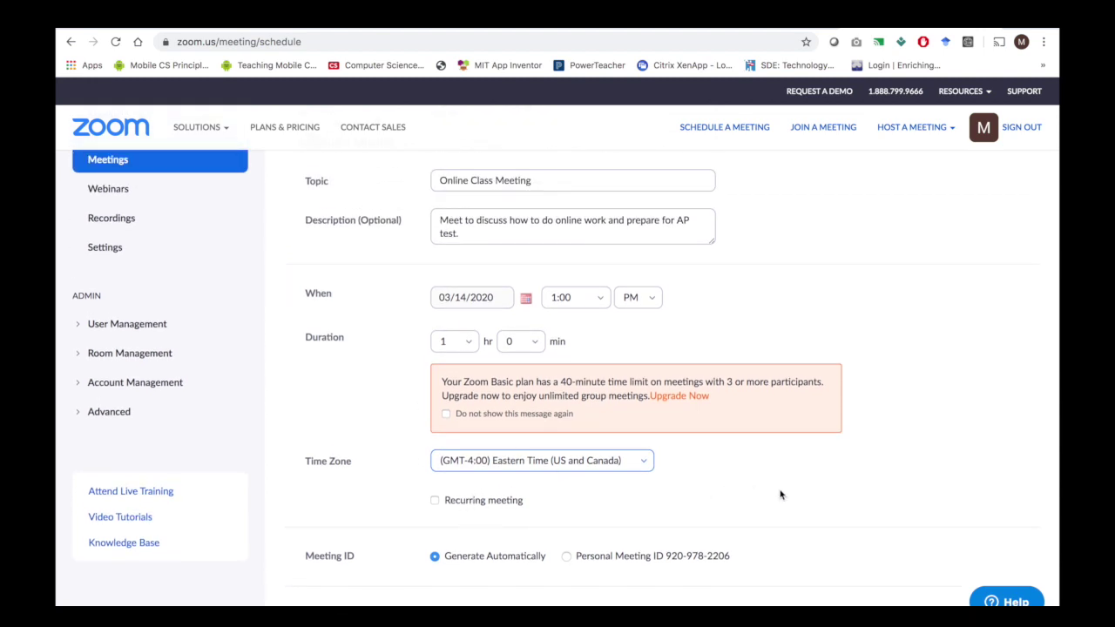
pyautogui.scroll(-5, 780, 495)
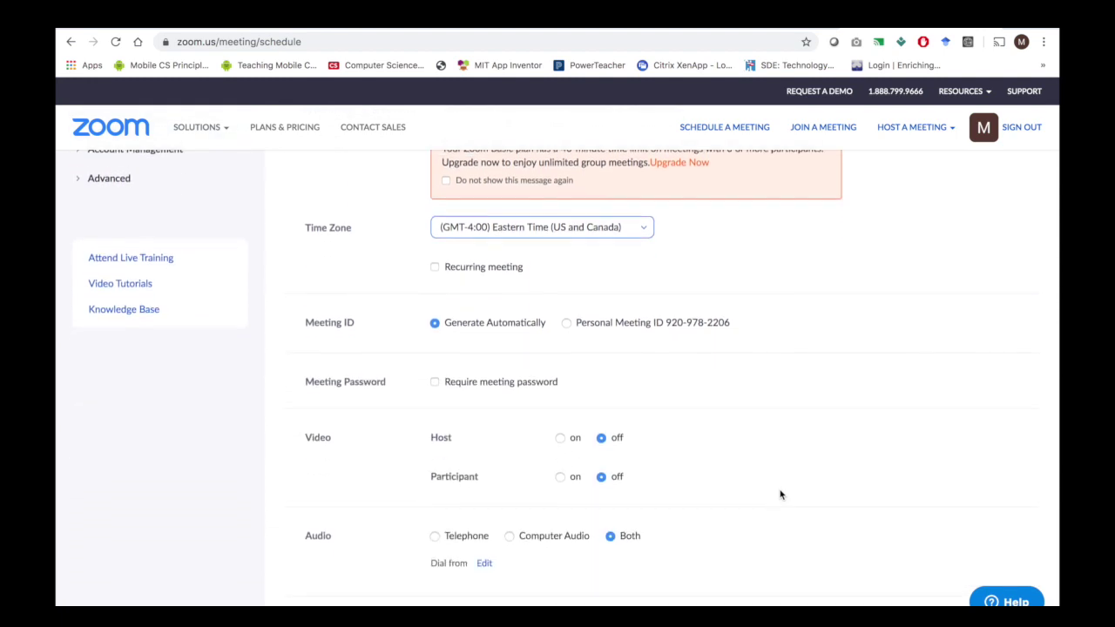
pyautogui.scroll(-1, 781, 495)
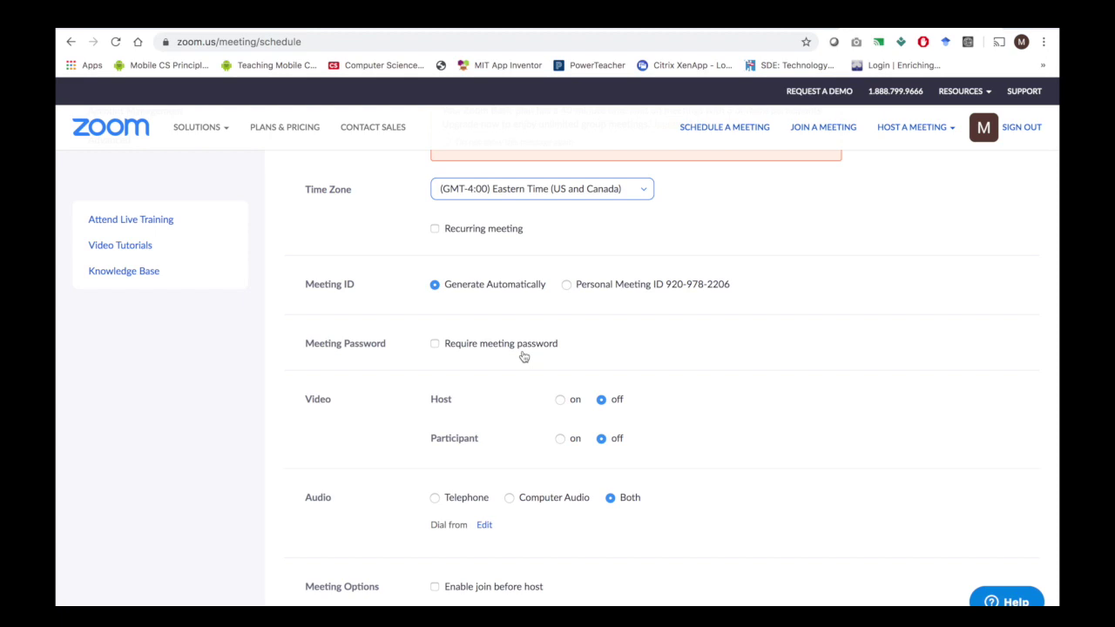
pyautogui.scroll(-2, 524, 356)
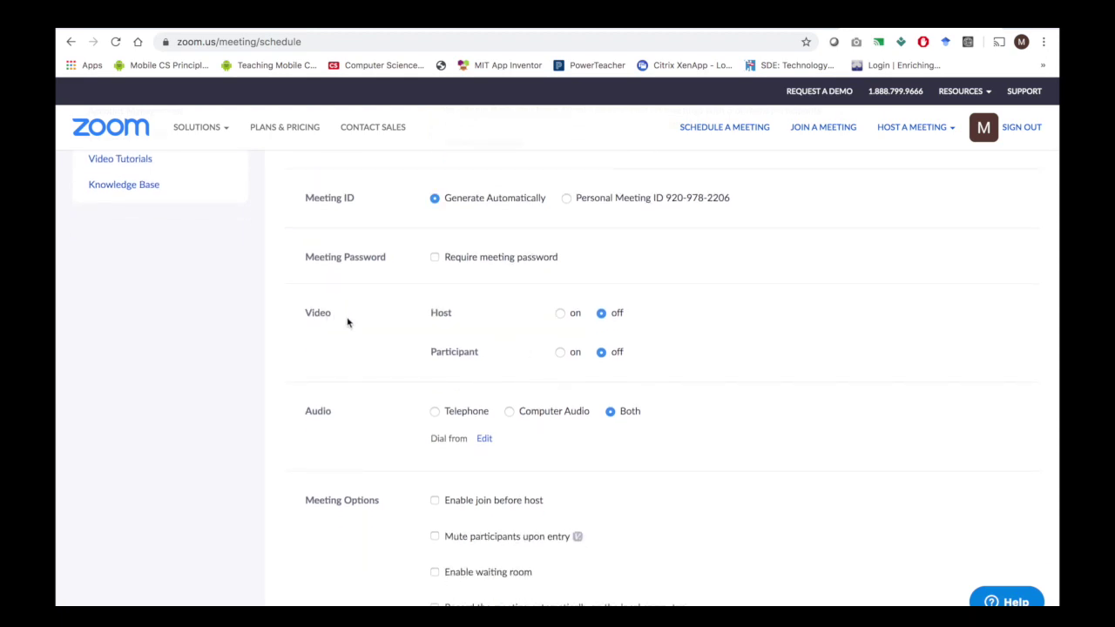
# Turn host video on and mute participants upon entry, then save the scheduled meeting
pyautogui.moveTo(454, 358)
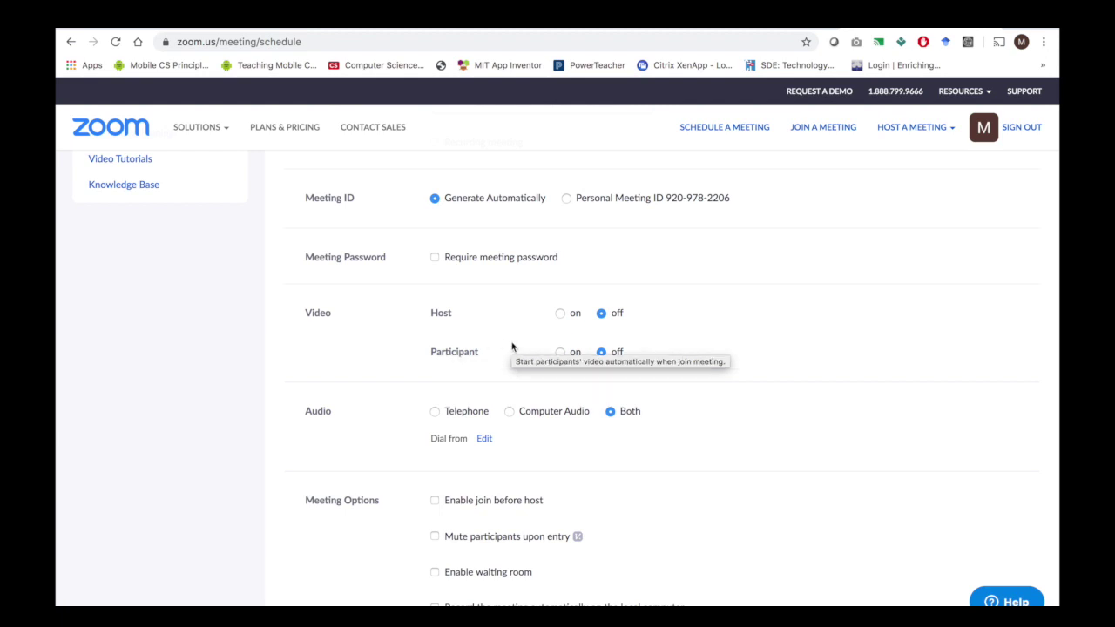
pyautogui.click(561, 315)
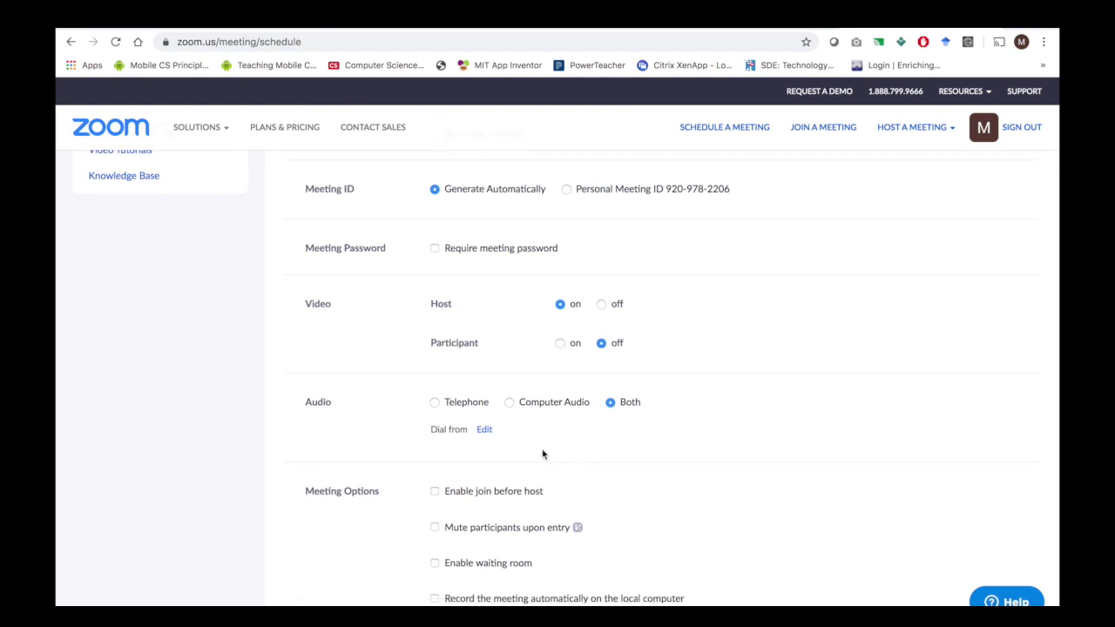
pyautogui.scroll(-2, 541, 453)
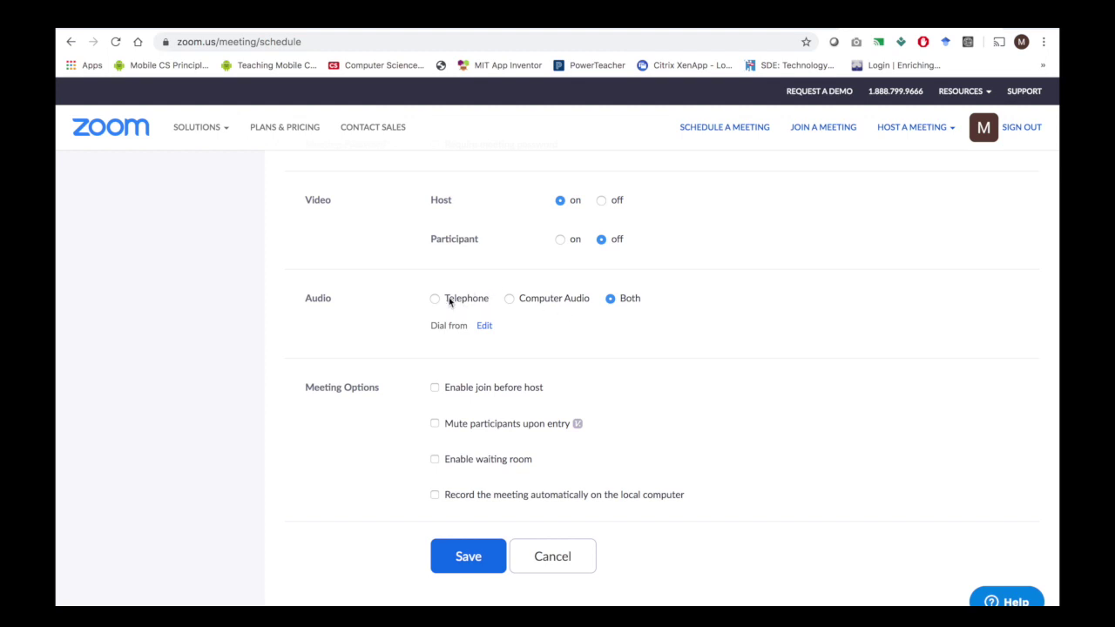
pyautogui.scroll(-3, 662, 377)
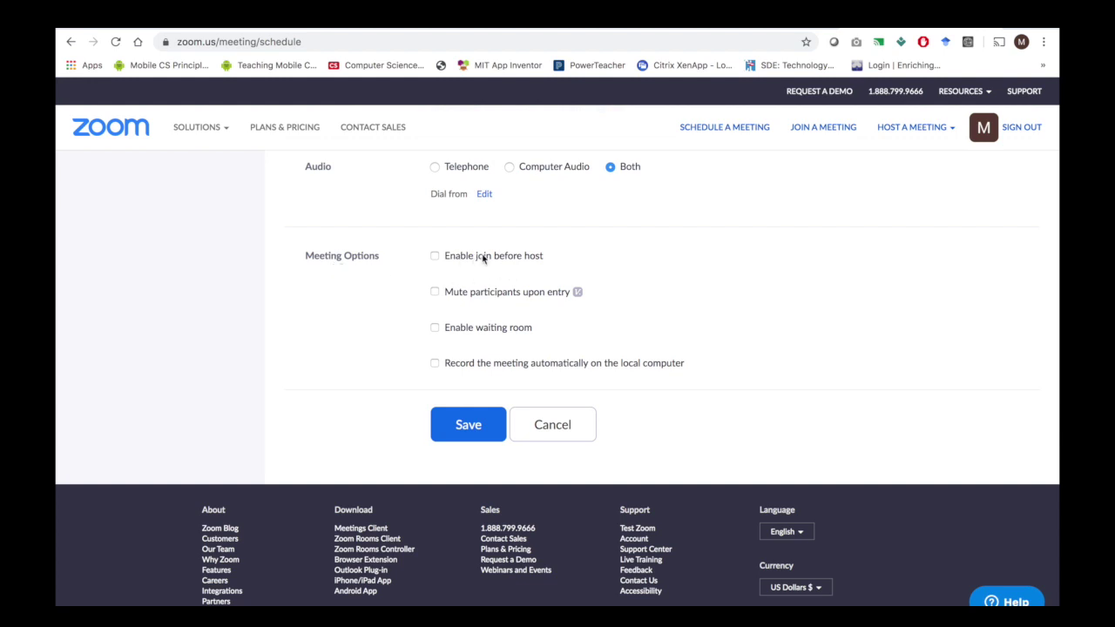
pyautogui.click(435, 293)
pyautogui.click(463, 426)
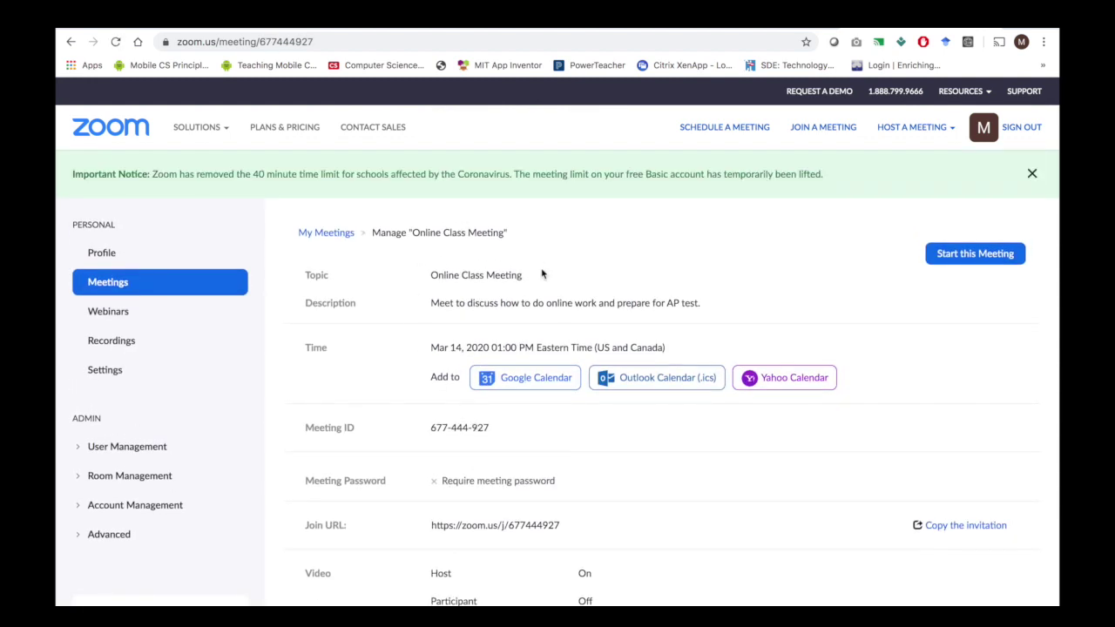
# Copy the meeting invitation to the clipboard, highlight its join link, and close the invitation window
pyautogui.scroll(-5, 575, 505)
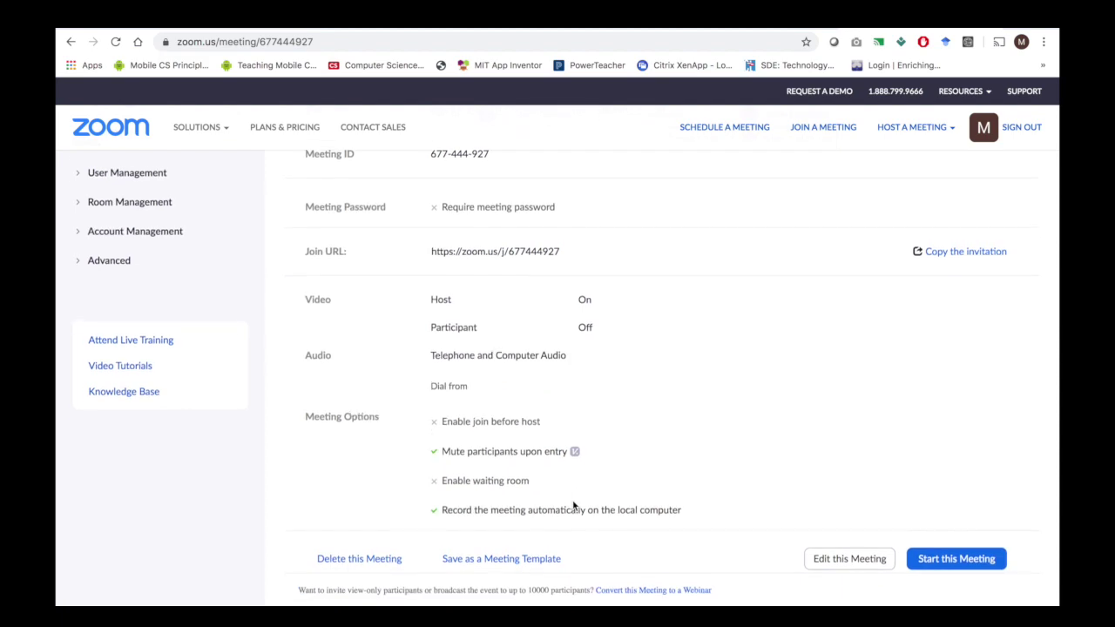
pyautogui.scroll(-2, 573, 505)
pyautogui.scroll(6, 573, 506)
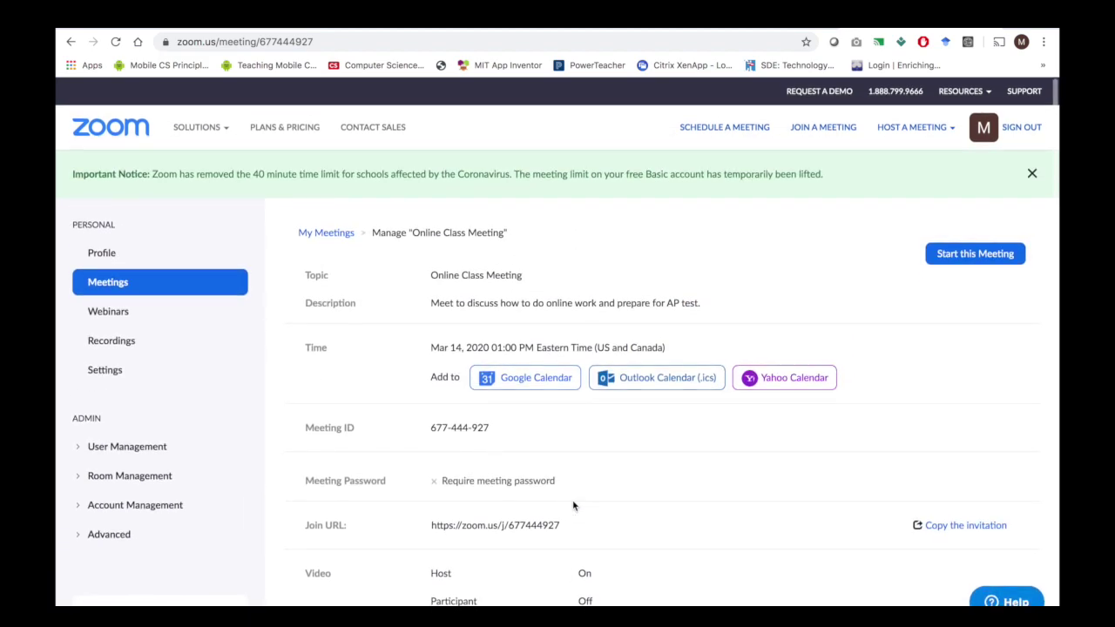
pyautogui.click(966, 514)
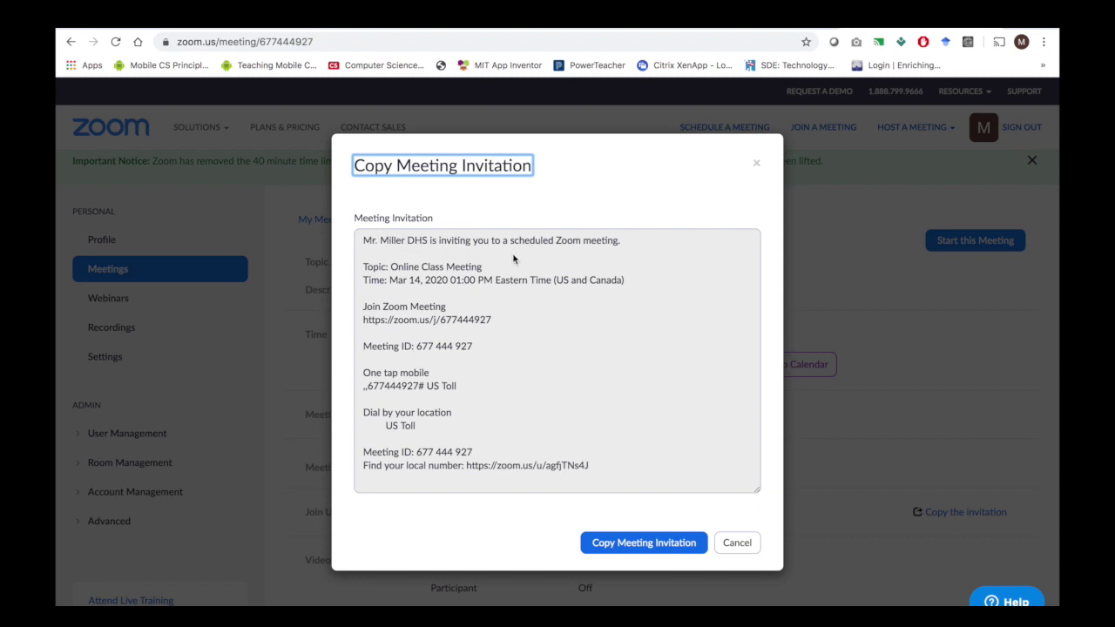
pyautogui.scroll(-2, 514, 259)
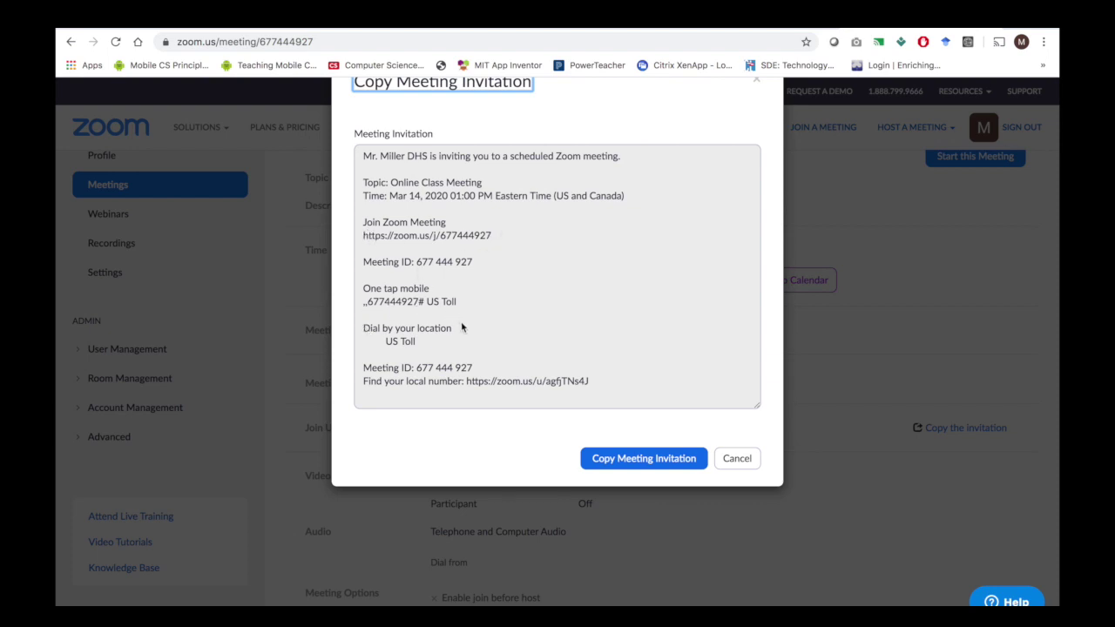
pyautogui.scroll(-2, 464, 368)
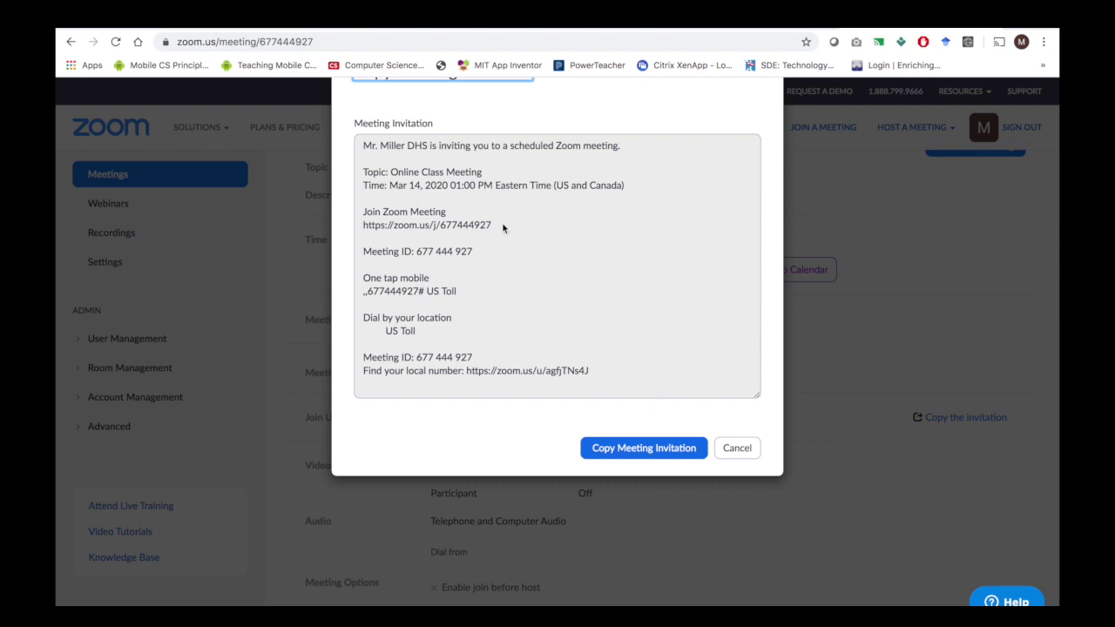
pyautogui.click(642, 451)
pyautogui.moveTo(494, 227); pyautogui.dragTo(352, 217)
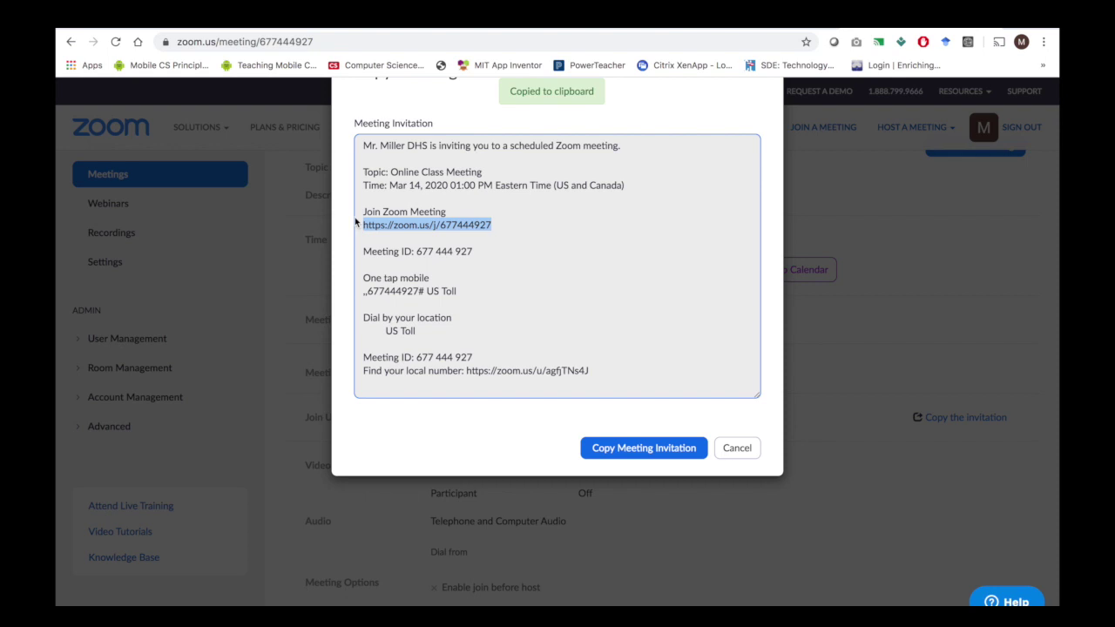
pyautogui.click(738, 454)
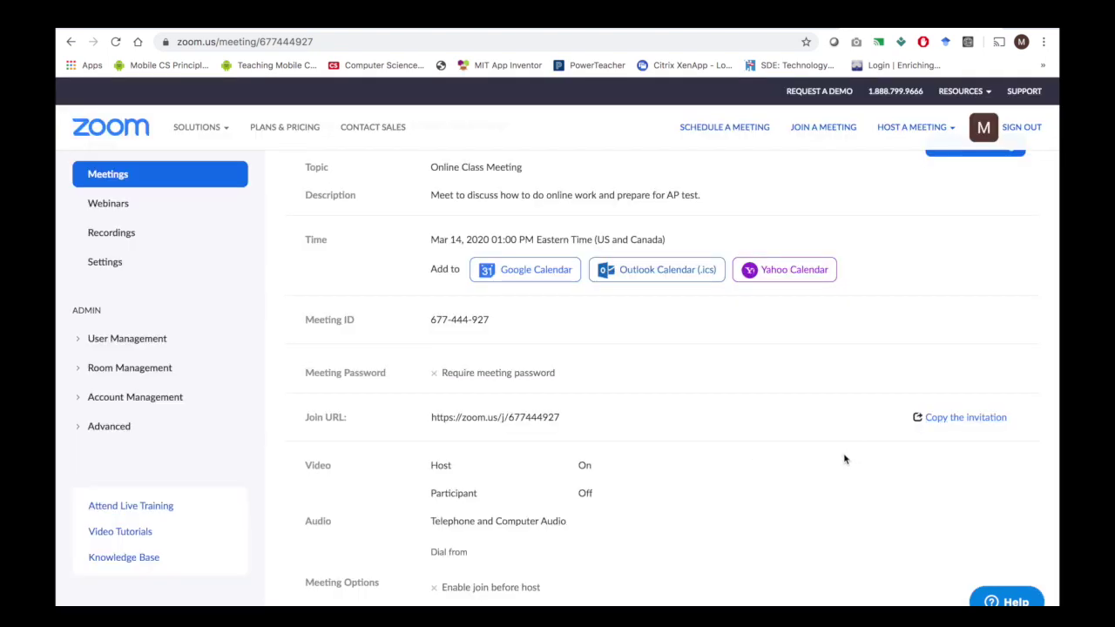
# Start the scheduled Online Class Meeting from its details page
pyautogui.scroll(-3, 844, 459)
pyautogui.scroll(-3, 844, 459)
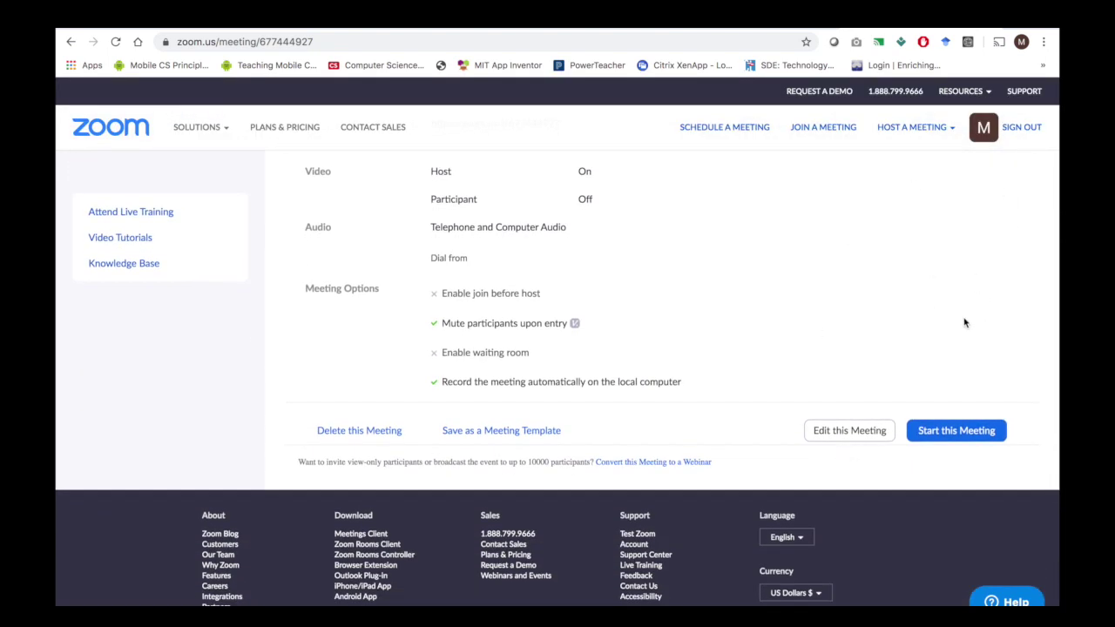
pyautogui.click(957, 430)
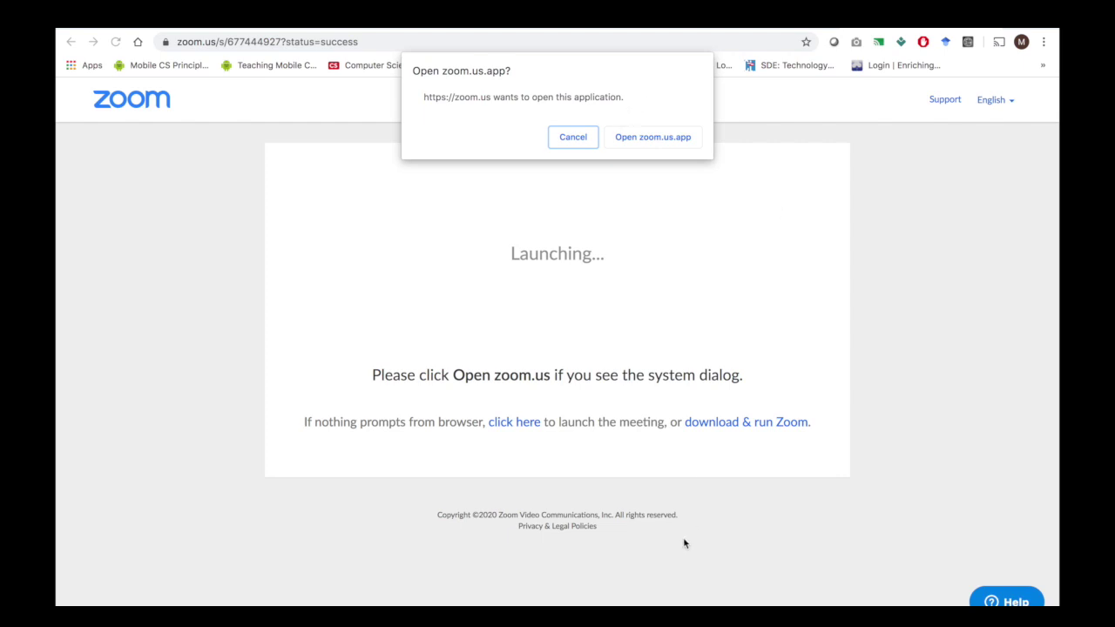
# Launch the Online Class Meeting in the Zoom desktop app from the browser prompt
pyautogui.click(652, 137)
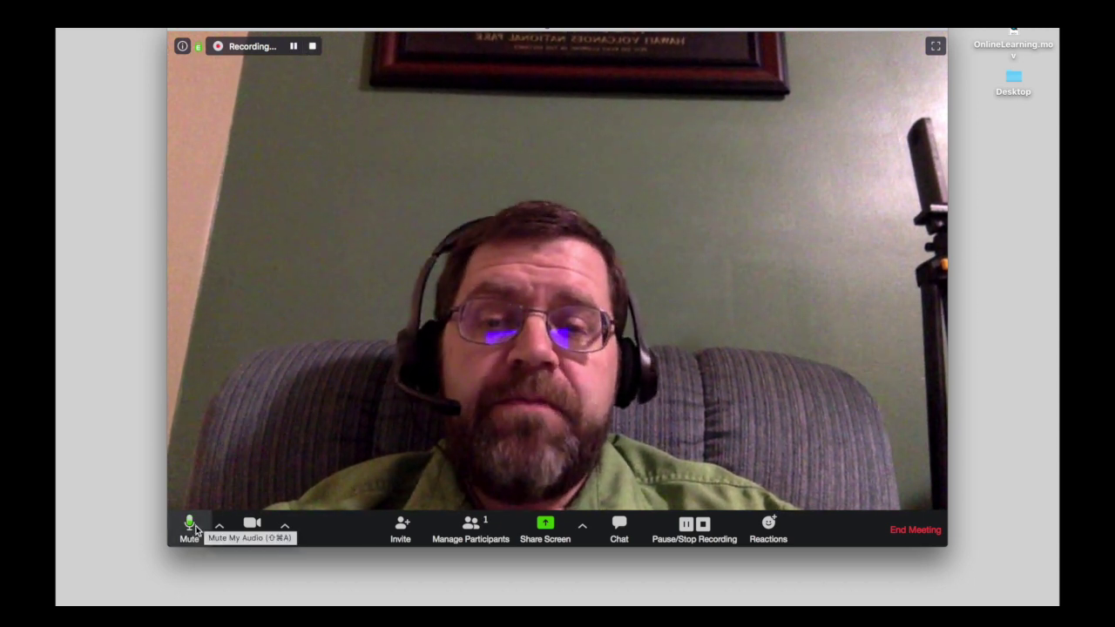
# Check the camera choices, then show the Participants panel listing the host
pyautogui.click(285, 526)
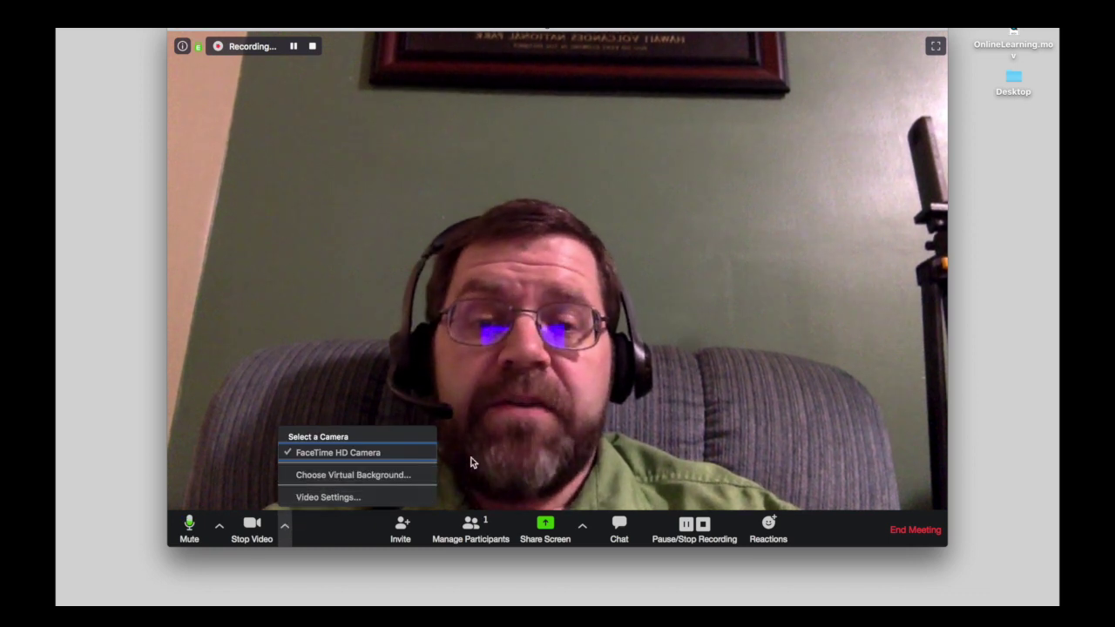
pyautogui.click(347, 528)
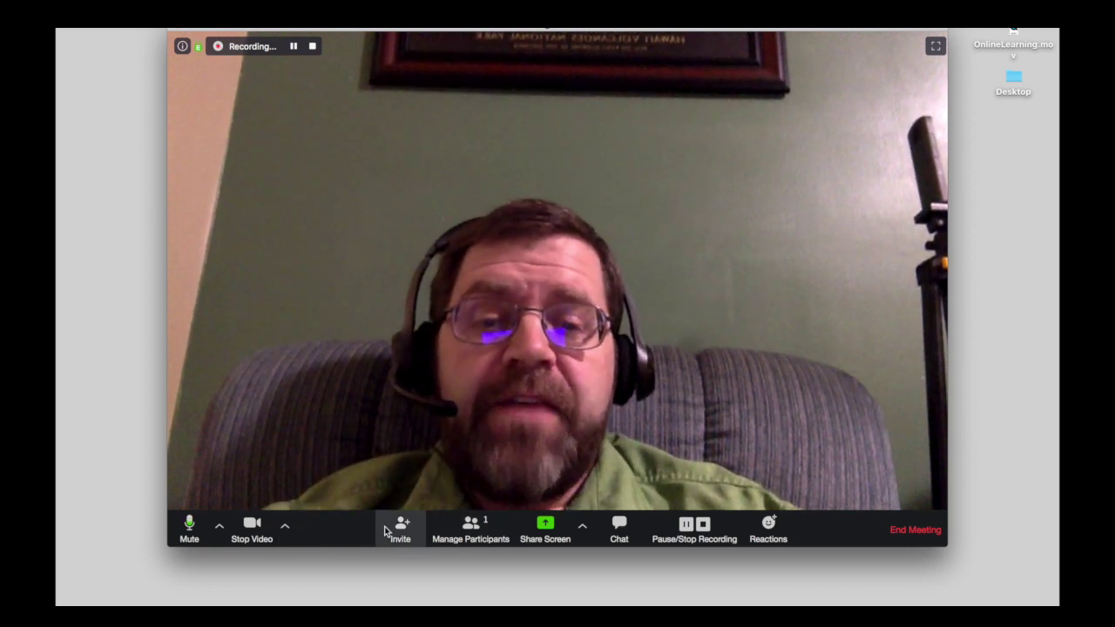
pyautogui.click(462, 533)
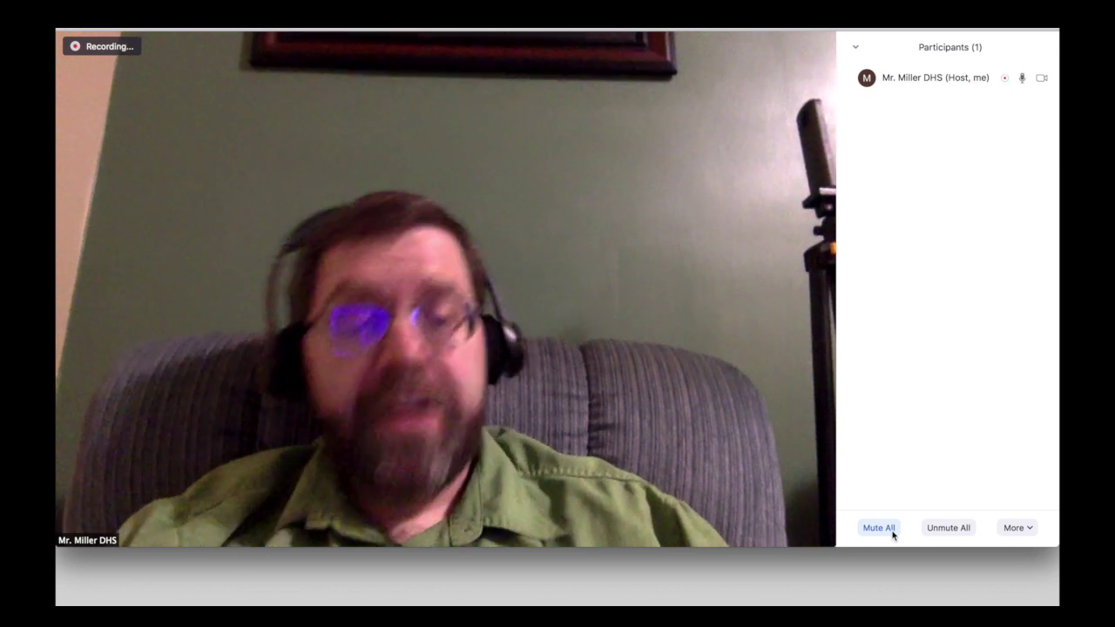
pyautogui.moveTo(314, 565)
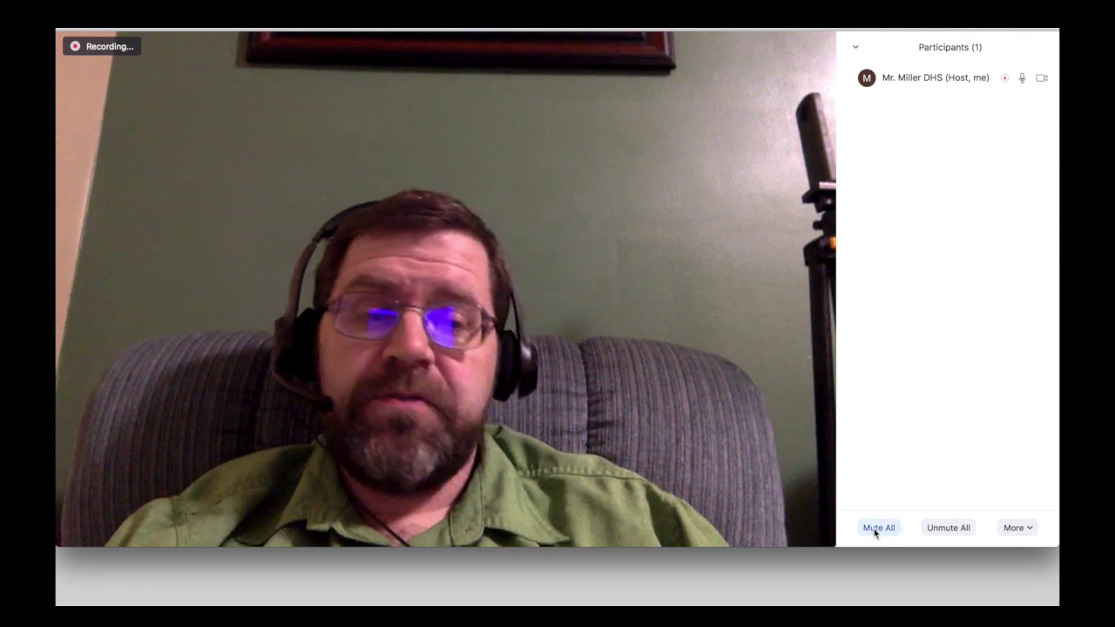
pyautogui.moveTo(259, 416)
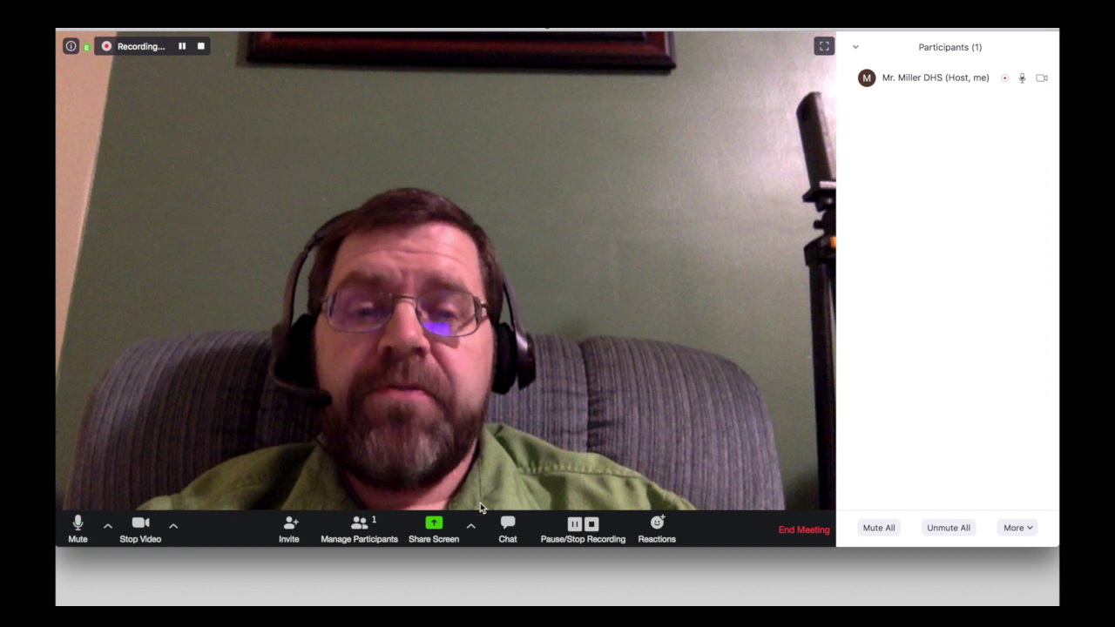
# Review the Share Screen options and close them without sharing
pyautogui.click(470, 527)
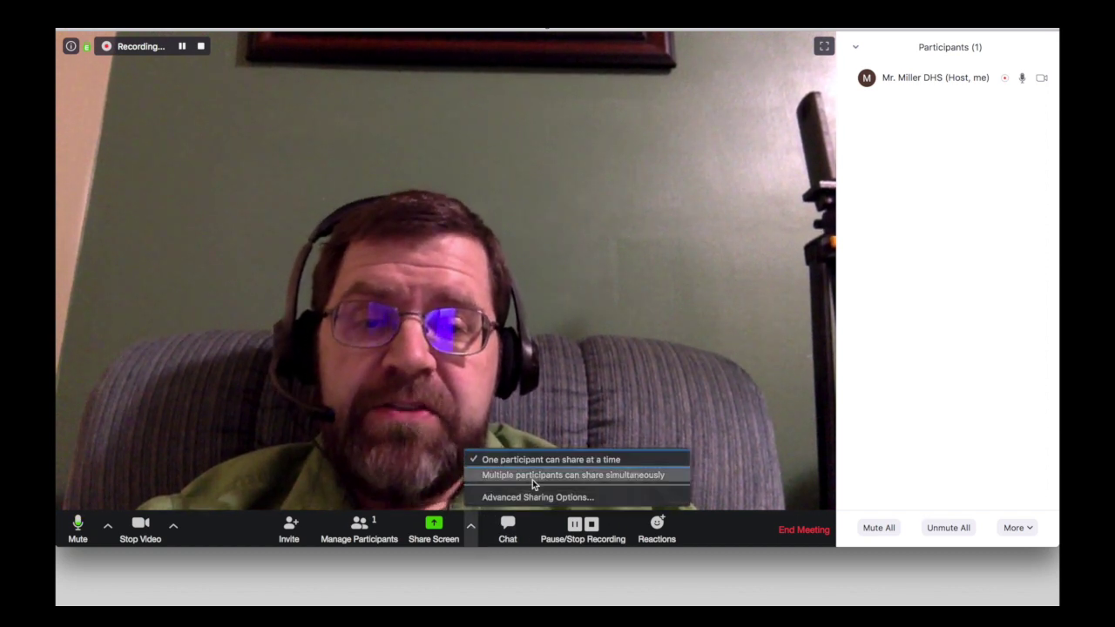
pyautogui.click(577, 395)
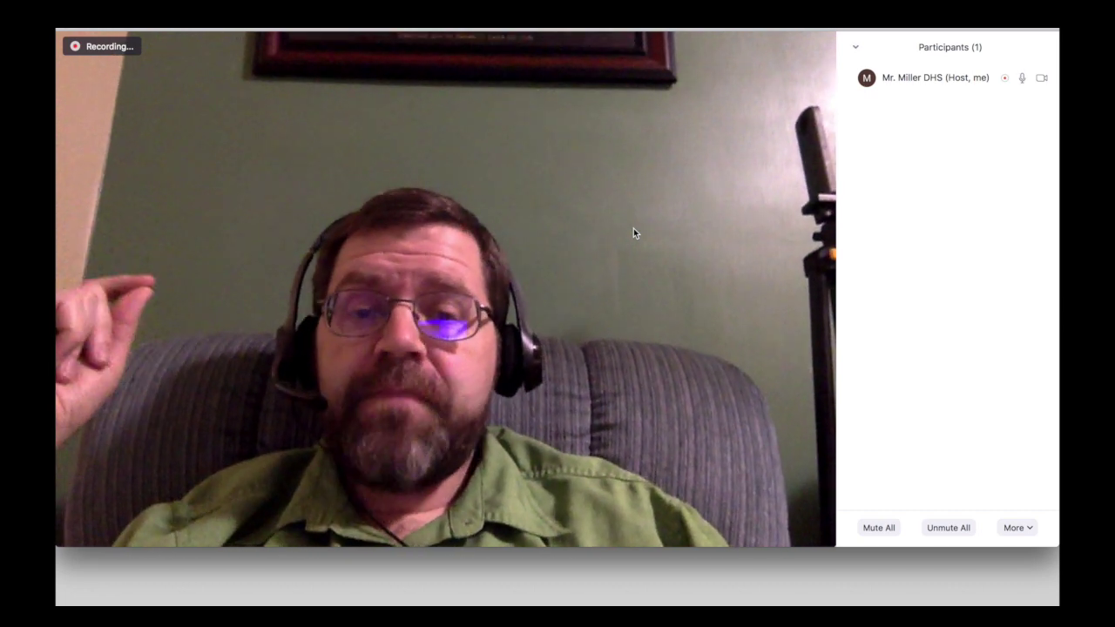
pyautogui.moveTo(643, 226)
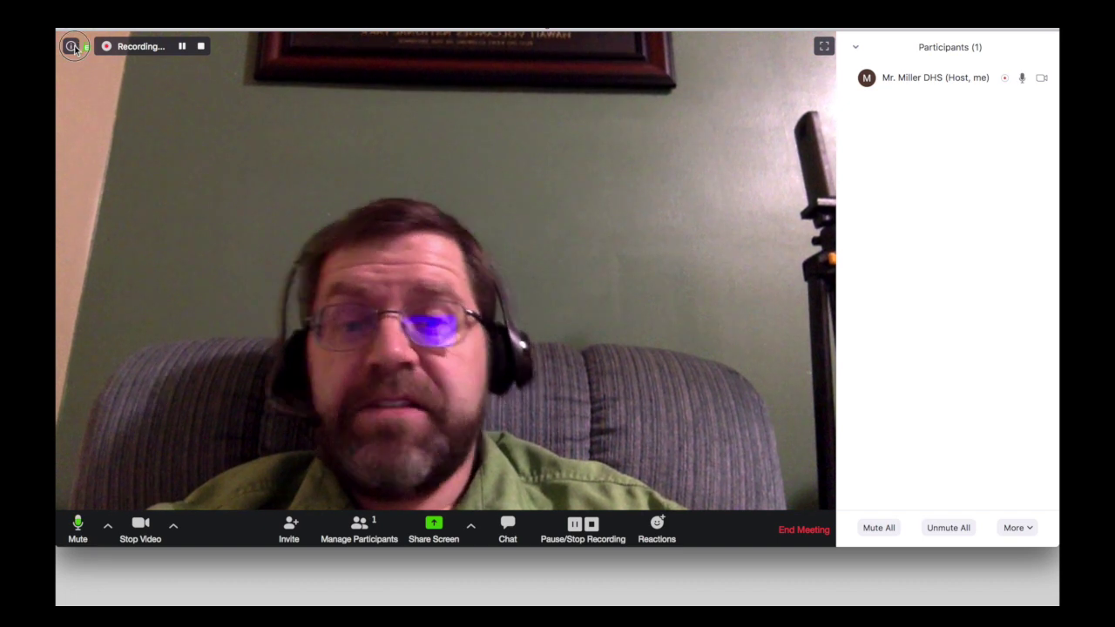
pyautogui.moveTo(74, 45)
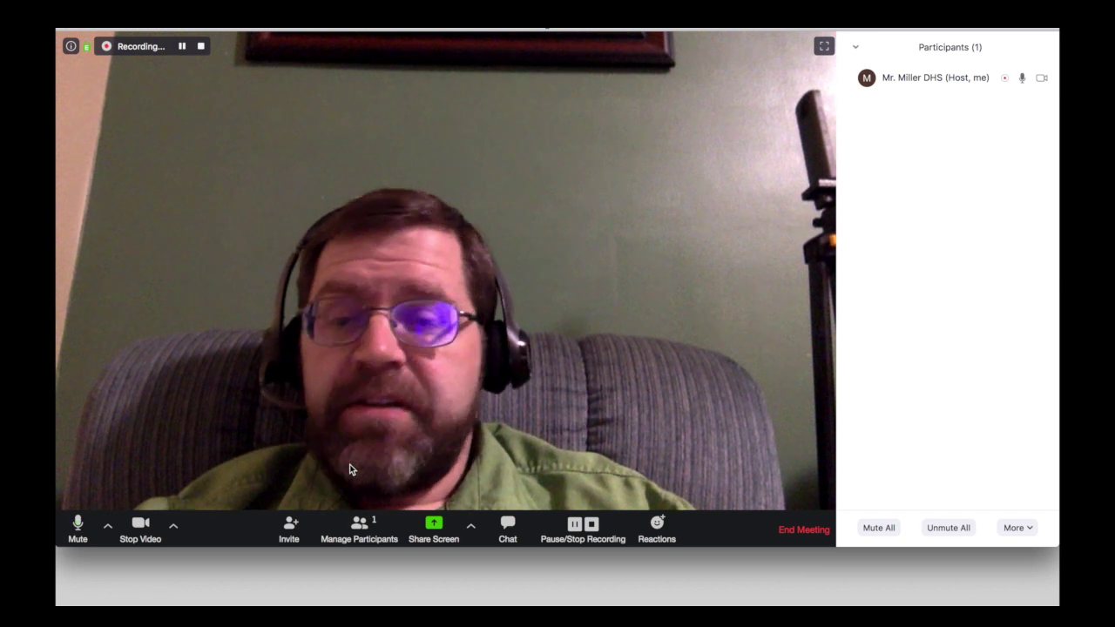
# End the Online Class Meeting for all participants
pyautogui.click(804, 530)
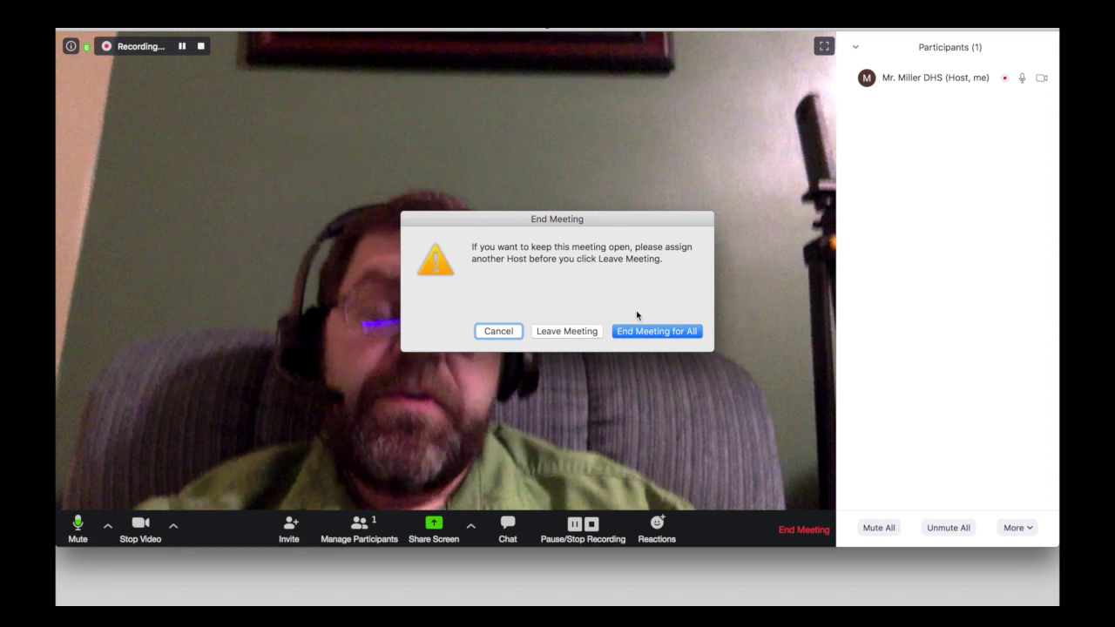
pyautogui.click(668, 337)
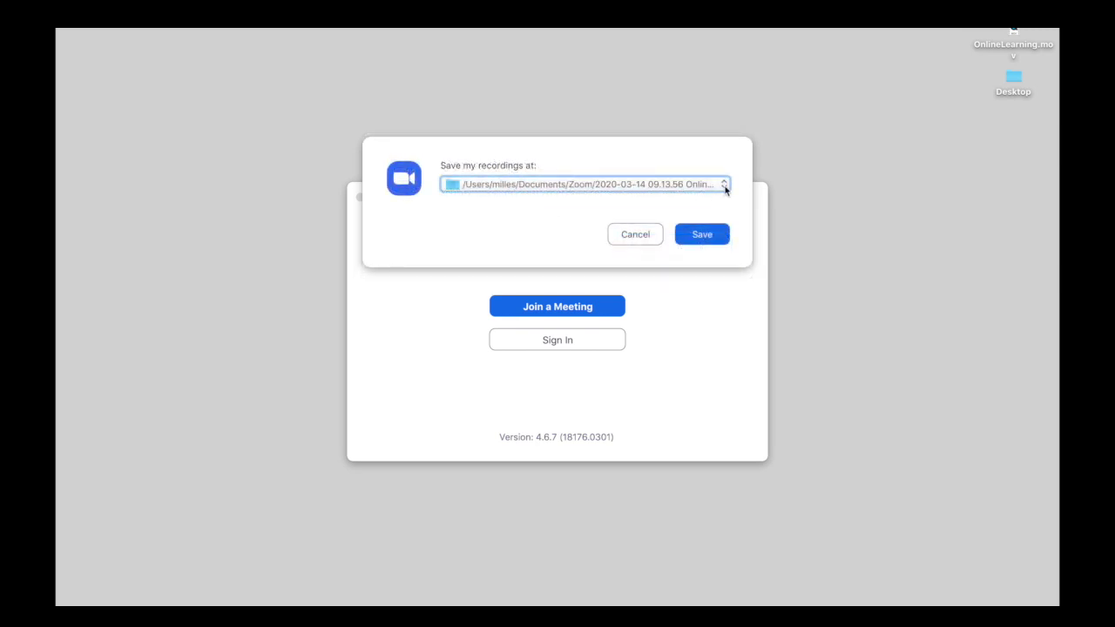
# Change the recording location from Documents to Desktop and save the recording
pyautogui.click(724, 185)
pyautogui.click(635, 209)
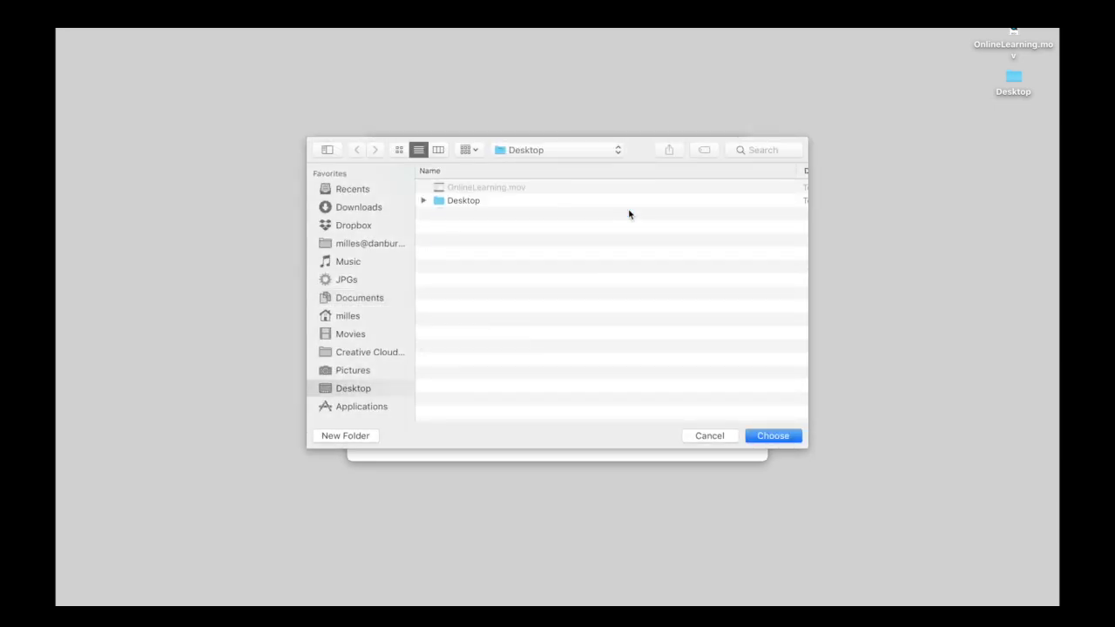
pyautogui.click(772, 436)
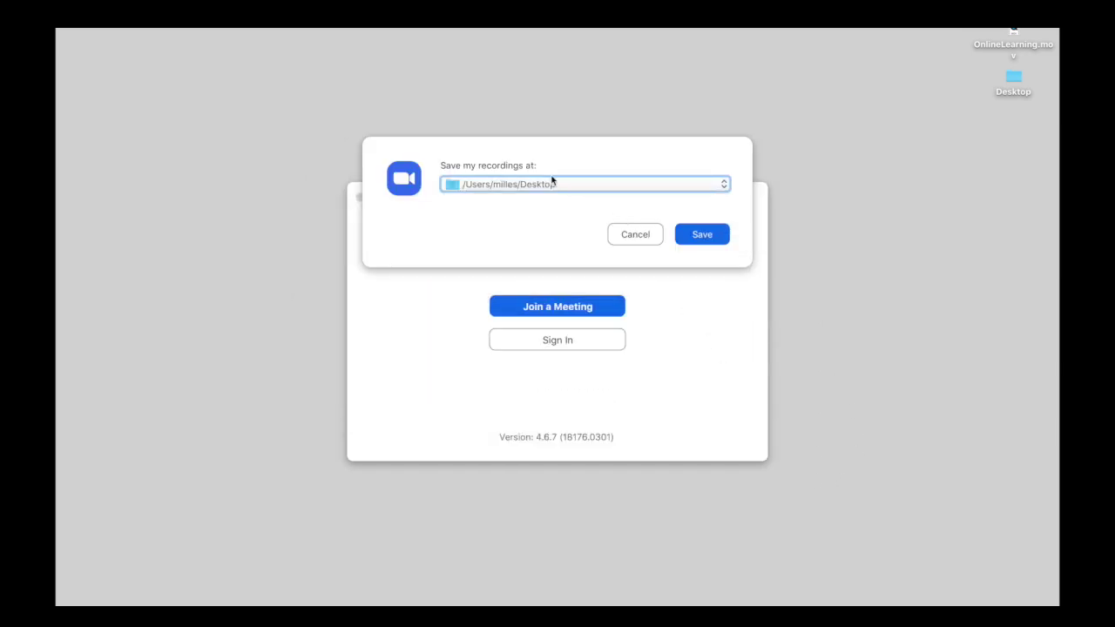
pyautogui.click(706, 236)
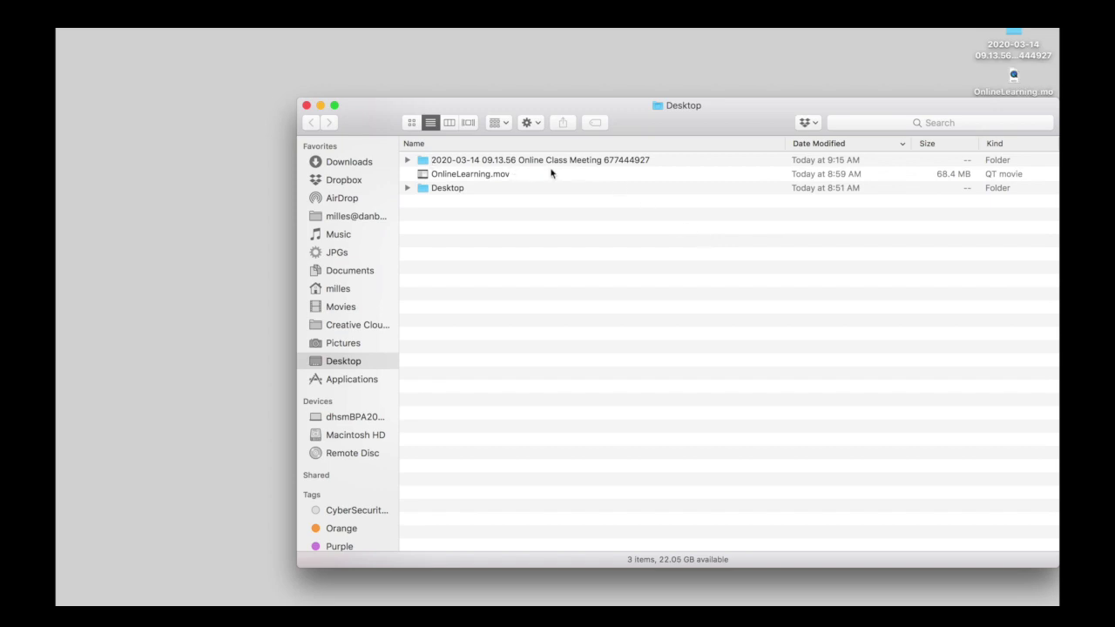
# Inspect the 2020-03-14 09.13.56 Online Class Meeting folder's files, then close Finder
pyautogui.click(307, 106)
pyautogui.doubleClick(1015, 35)
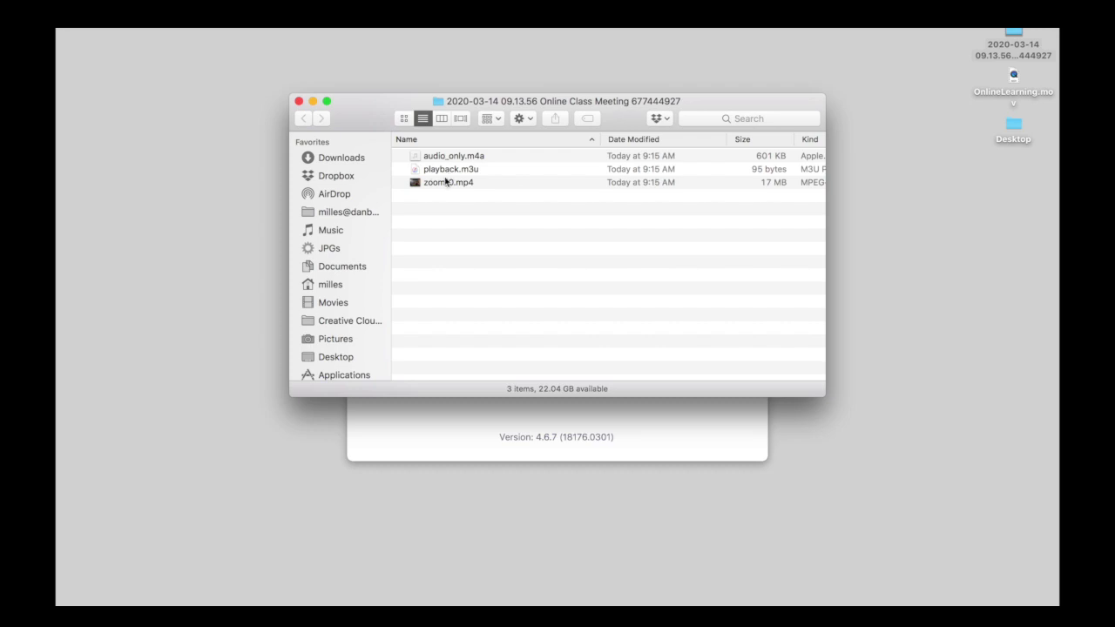
pyautogui.click(461, 159)
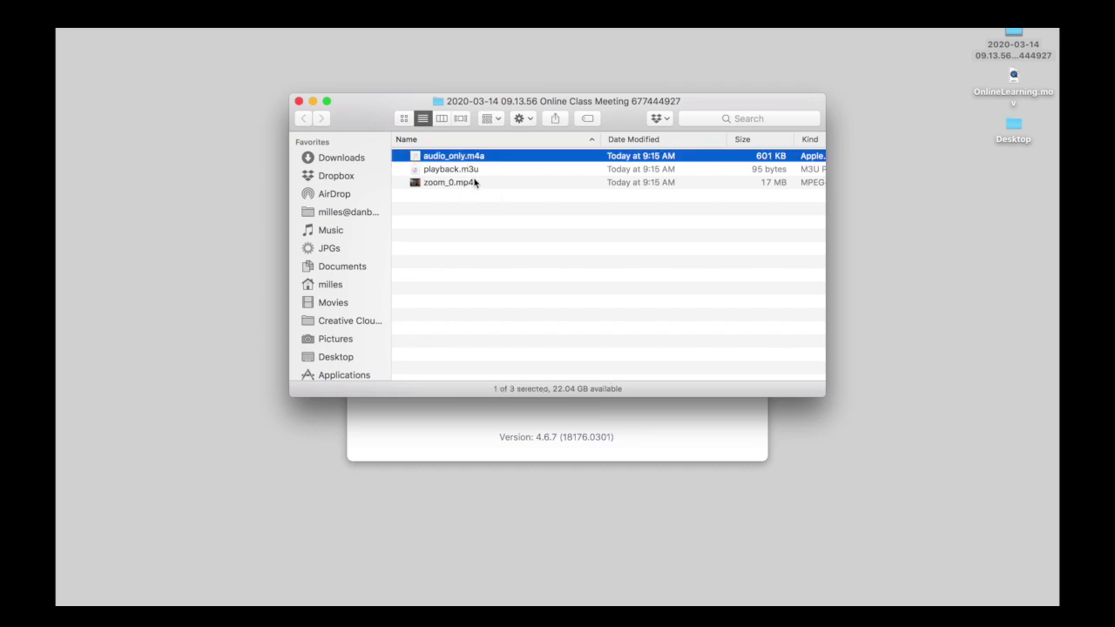
pyautogui.click(301, 103)
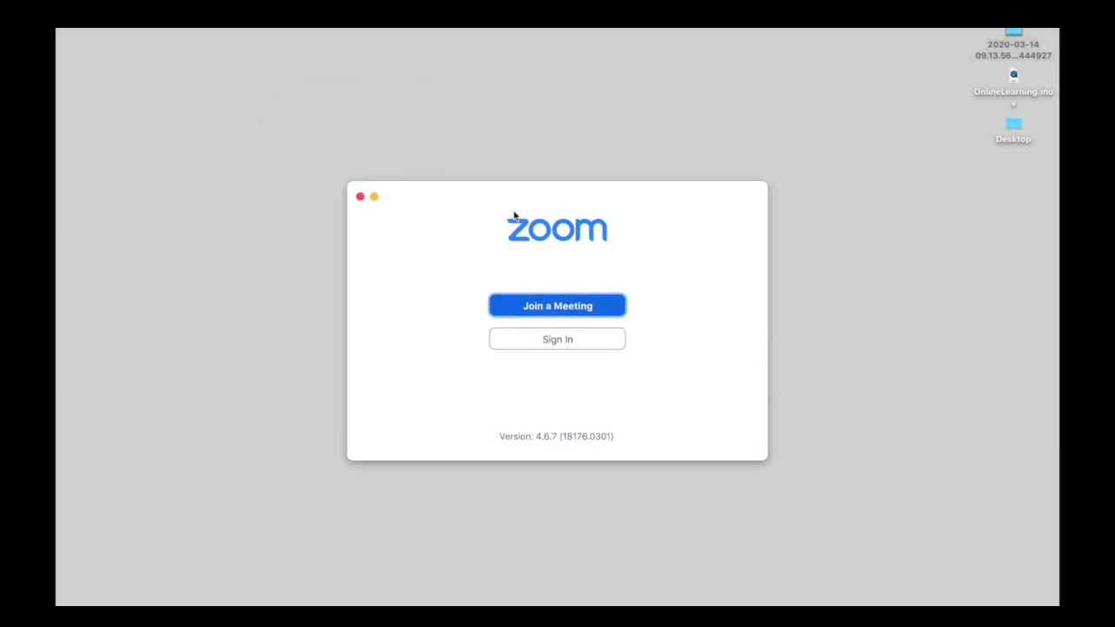
pyautogui.moveTo(496, 211); pyautogui.dragTo(478, 152)
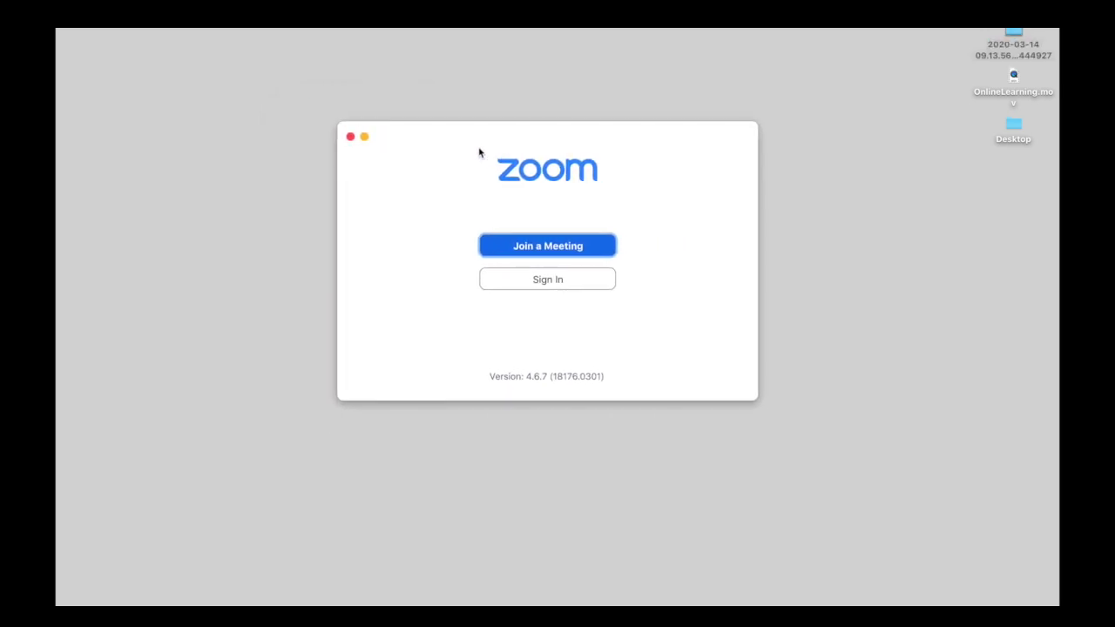